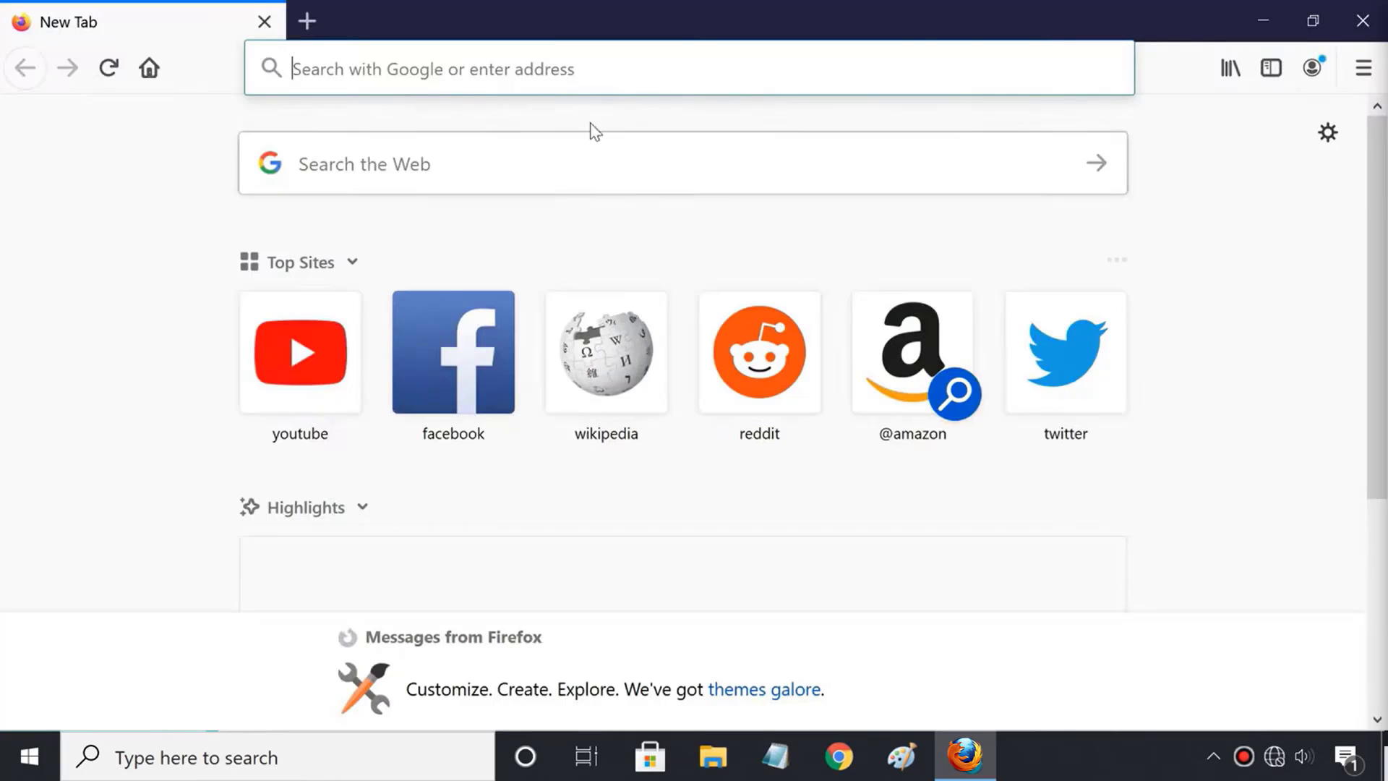
Select the Firefox address bar to start entering the router address 192.168.0.1.
{"action": "left_click", "coordinate": [577, 70]}
Load 192.168.0.1, log in with the router username and password, and go to Access Control.
{"action": "type", "text": "192.168.0.1/"}
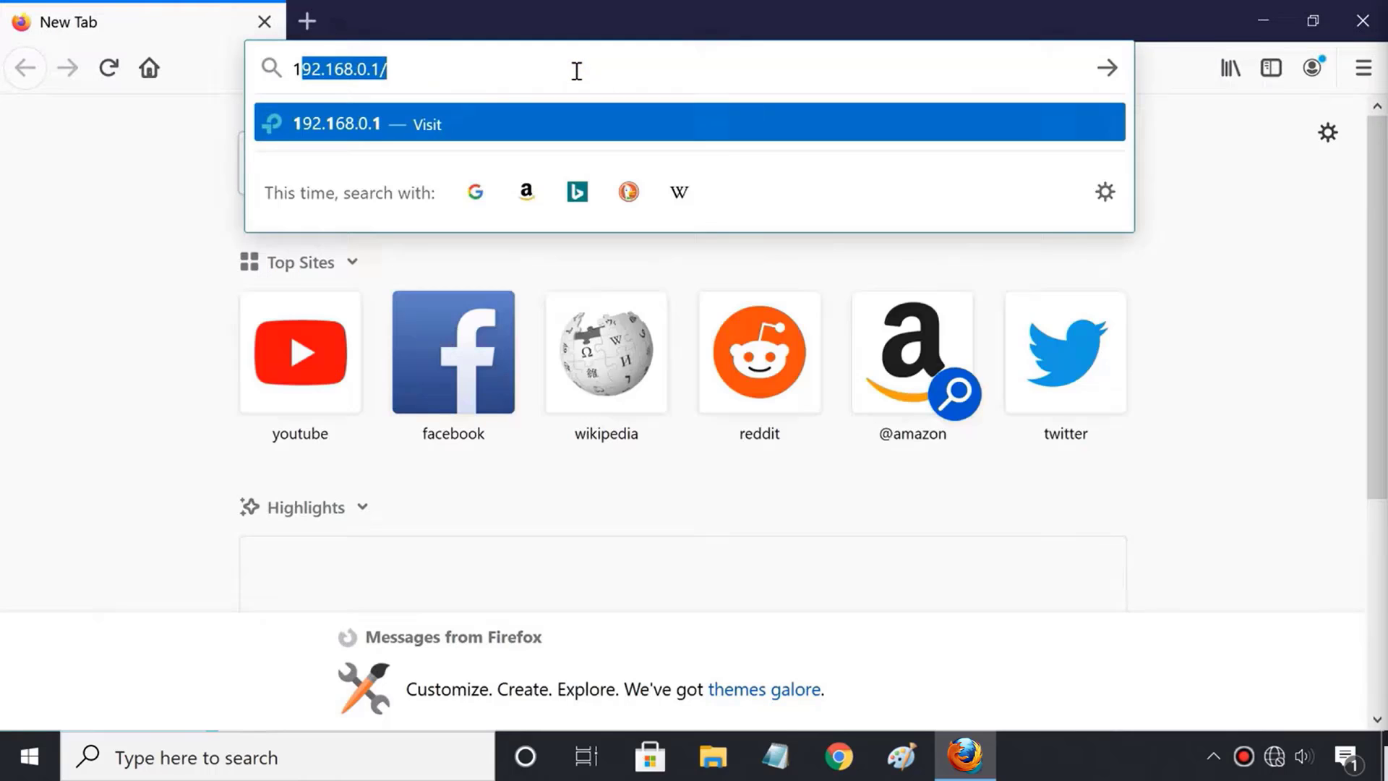
{"action": "key", "text": "Return"}
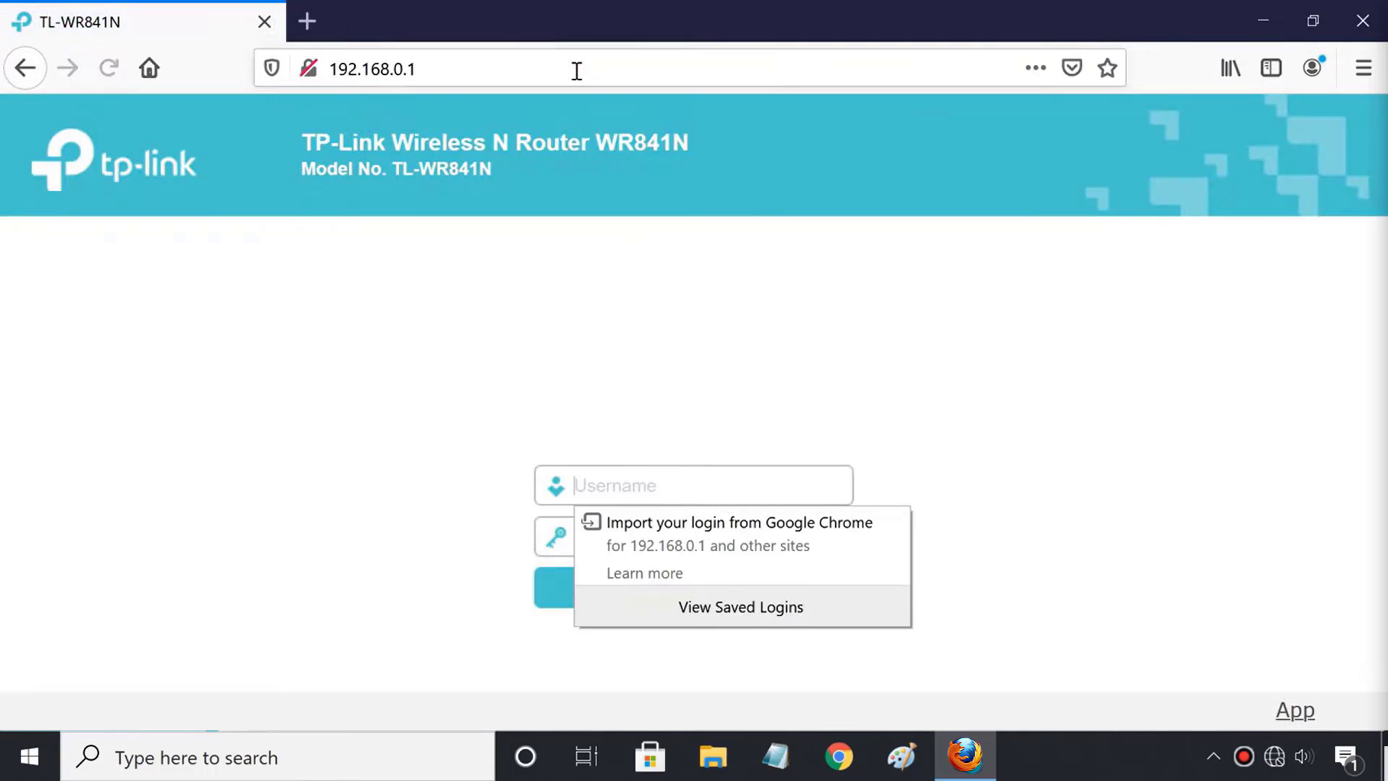
{"action": "left_click", "coordinate": [678, 493]}
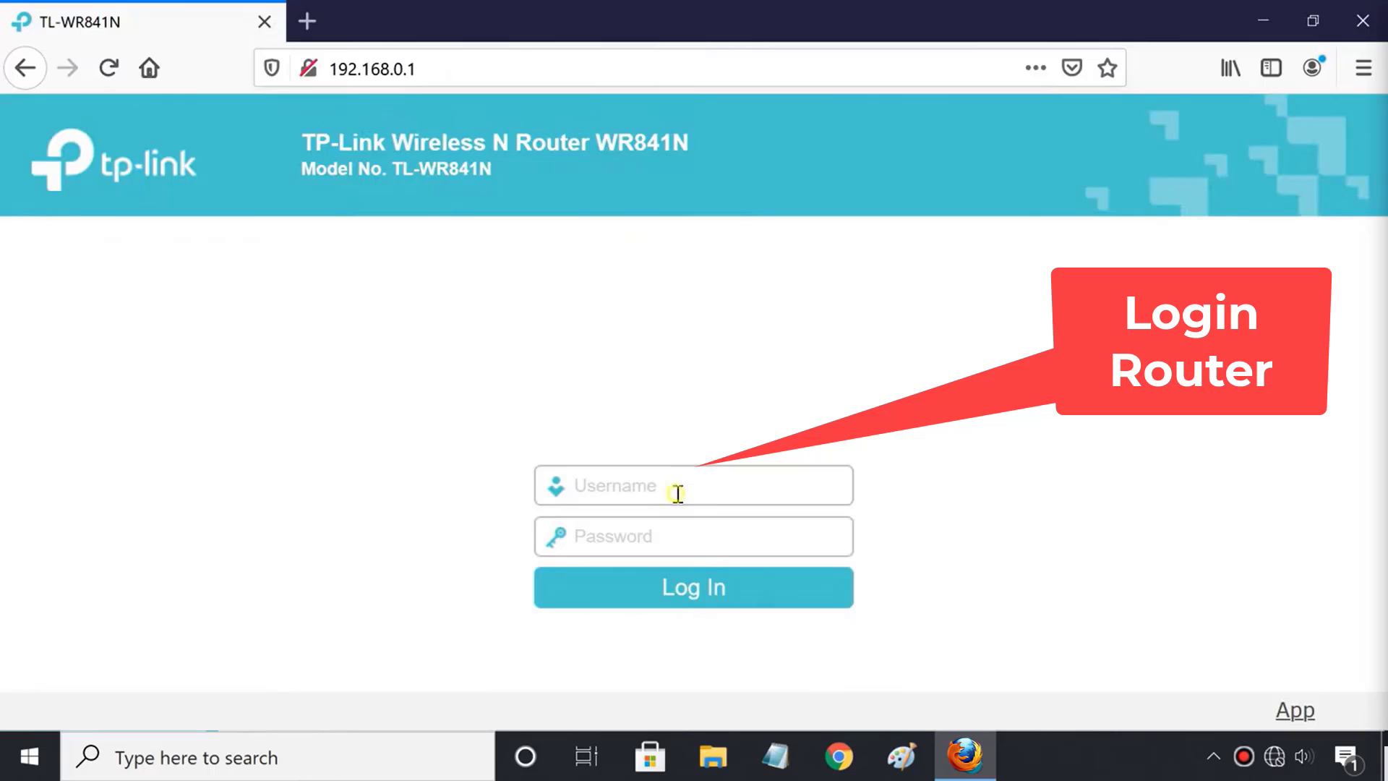
{"action": "type", "text": "admin"}
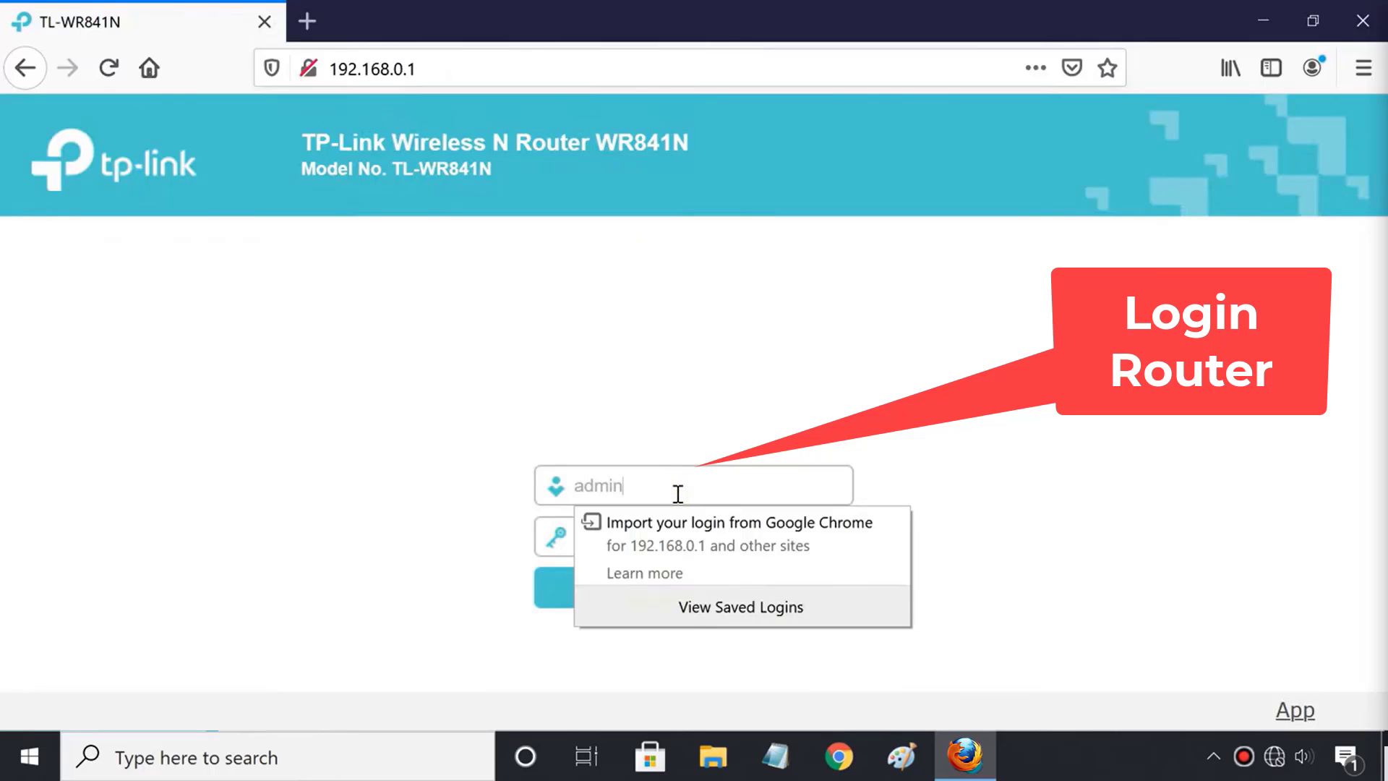
{"action": "left_click", "coordinate": [673, 538]}
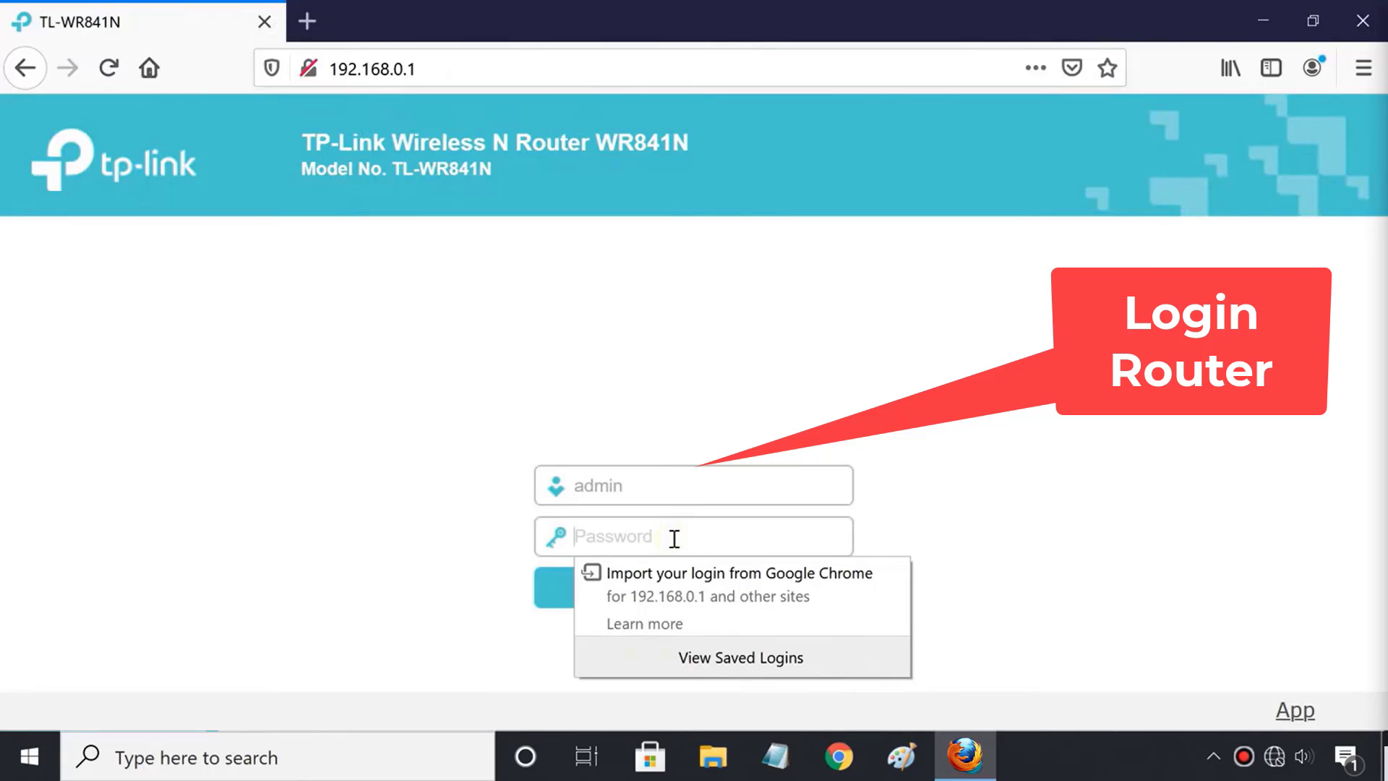
{"action": "type", "text": "adm"}
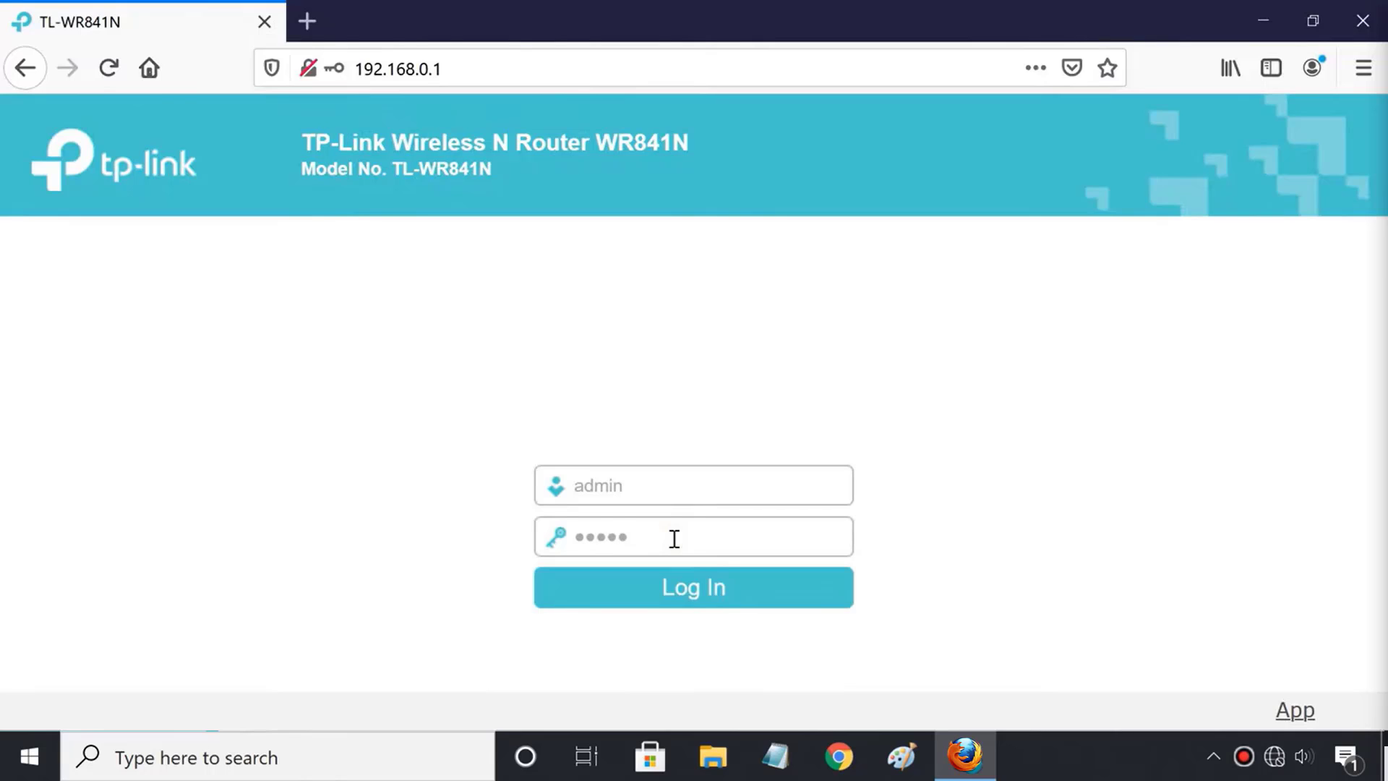
{"action": "key", "text": "Return"}
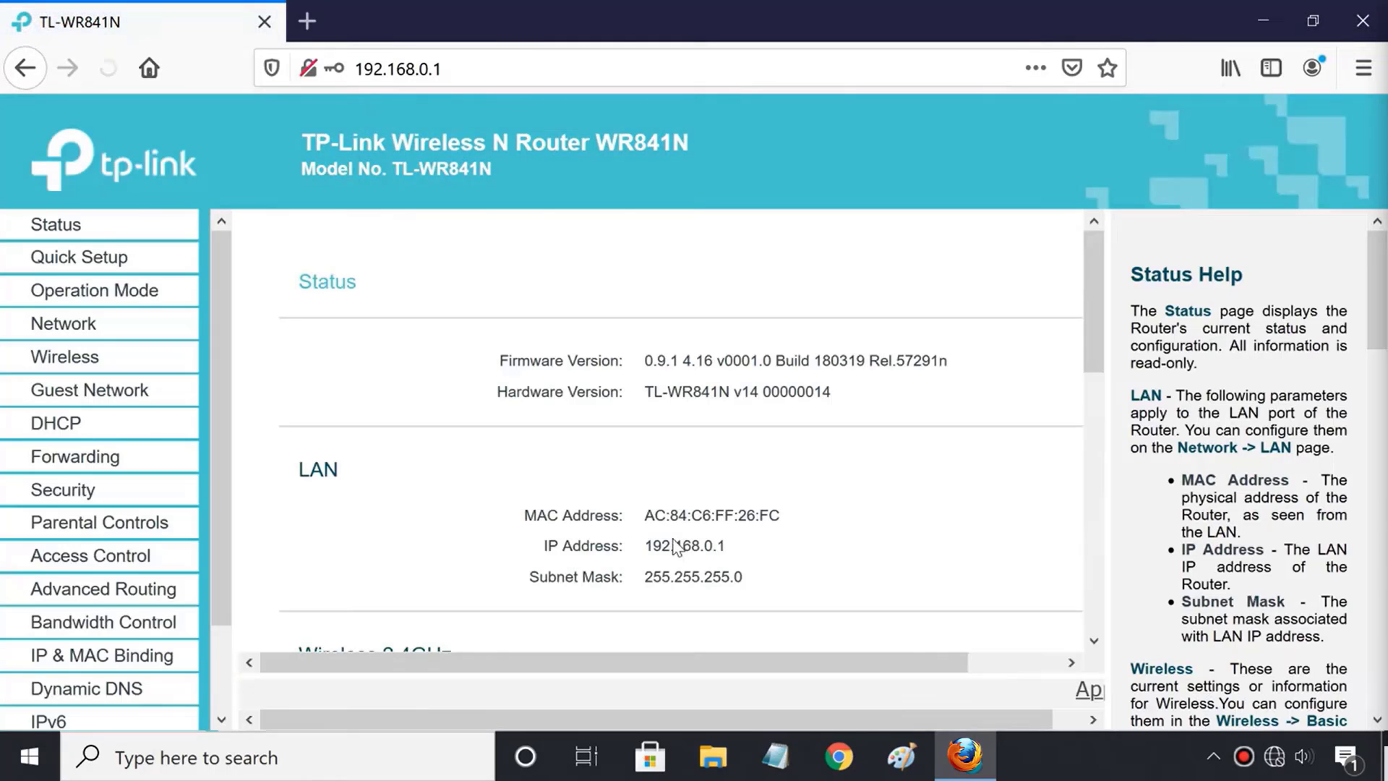
{"action": "left_click", "coordinate": [121, 571]}
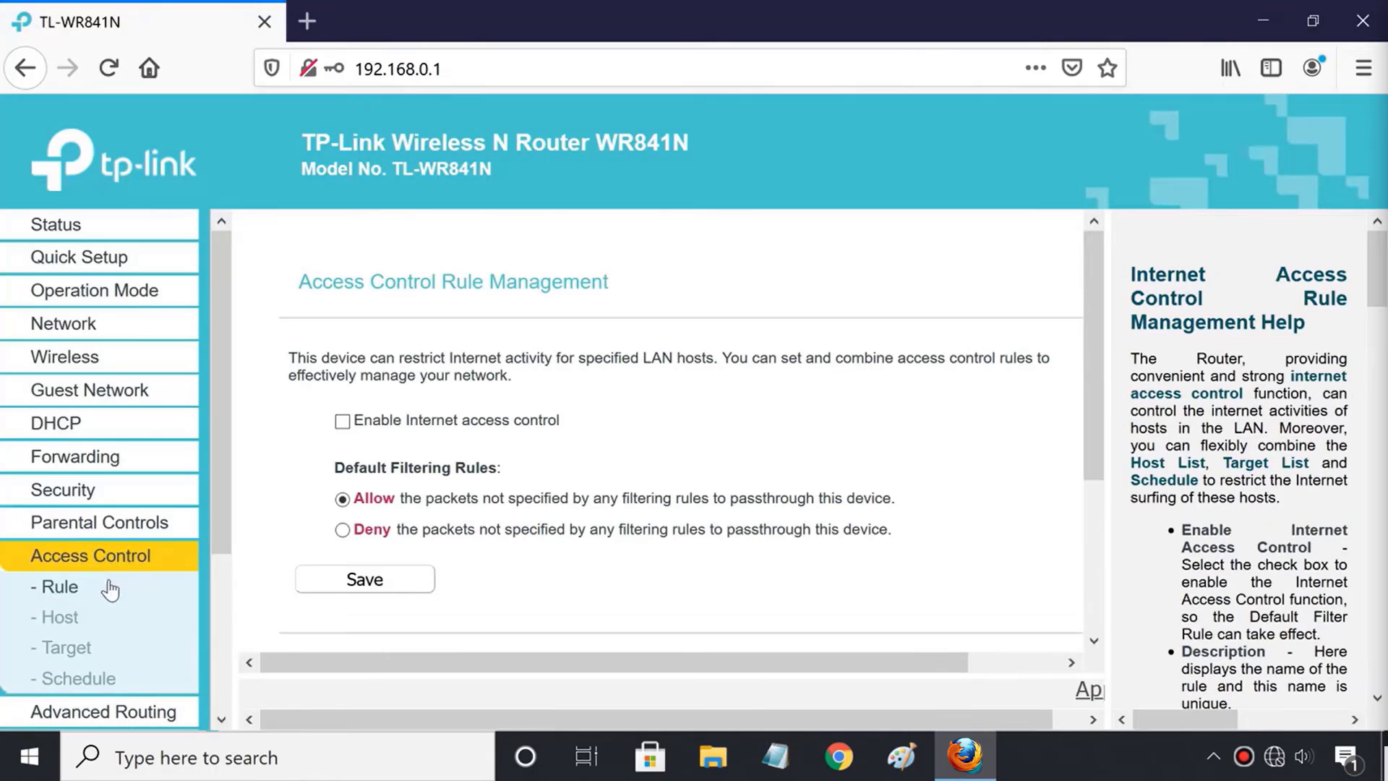
Start a new access control target in URL Address mode.
{"action": "left_click", "coordinate": [81, 655]}
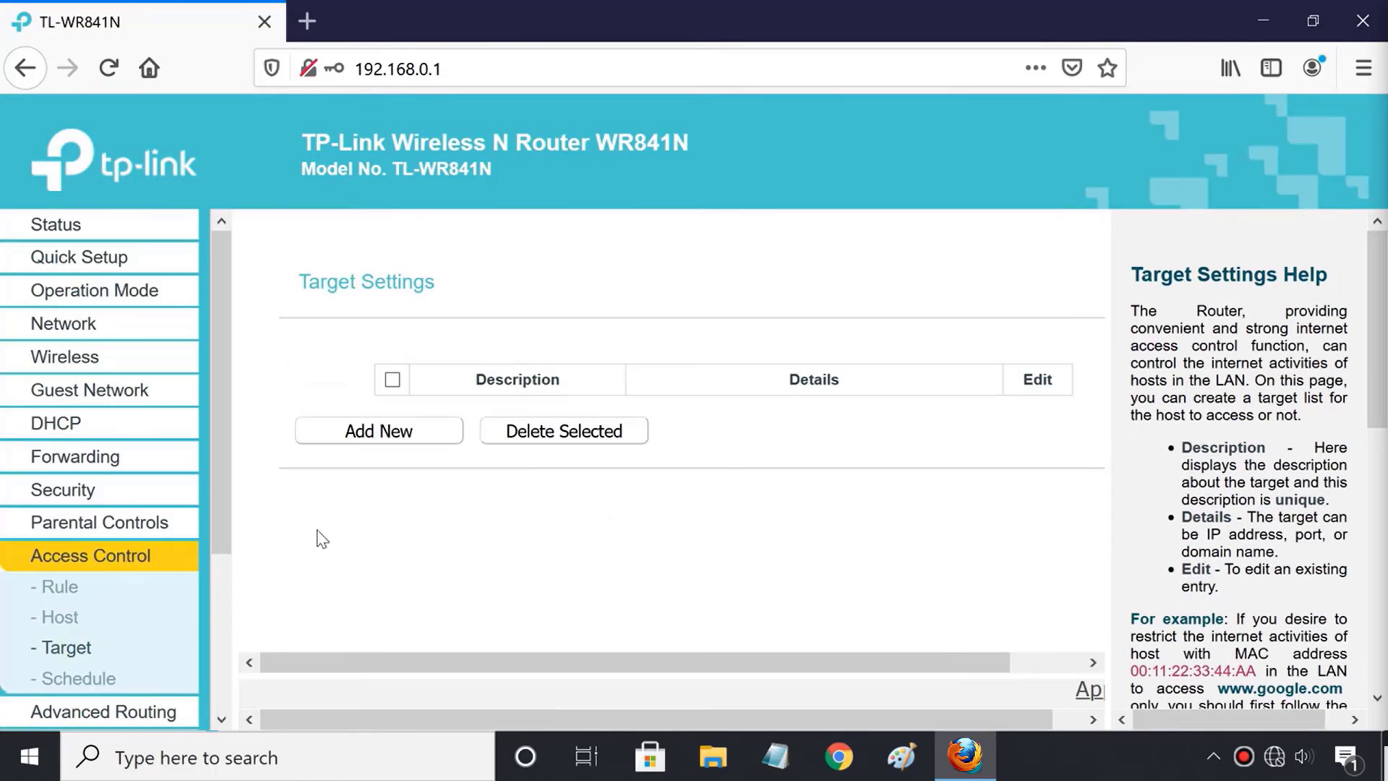
{"action": "left_click", "coordinate": [372, 438]}
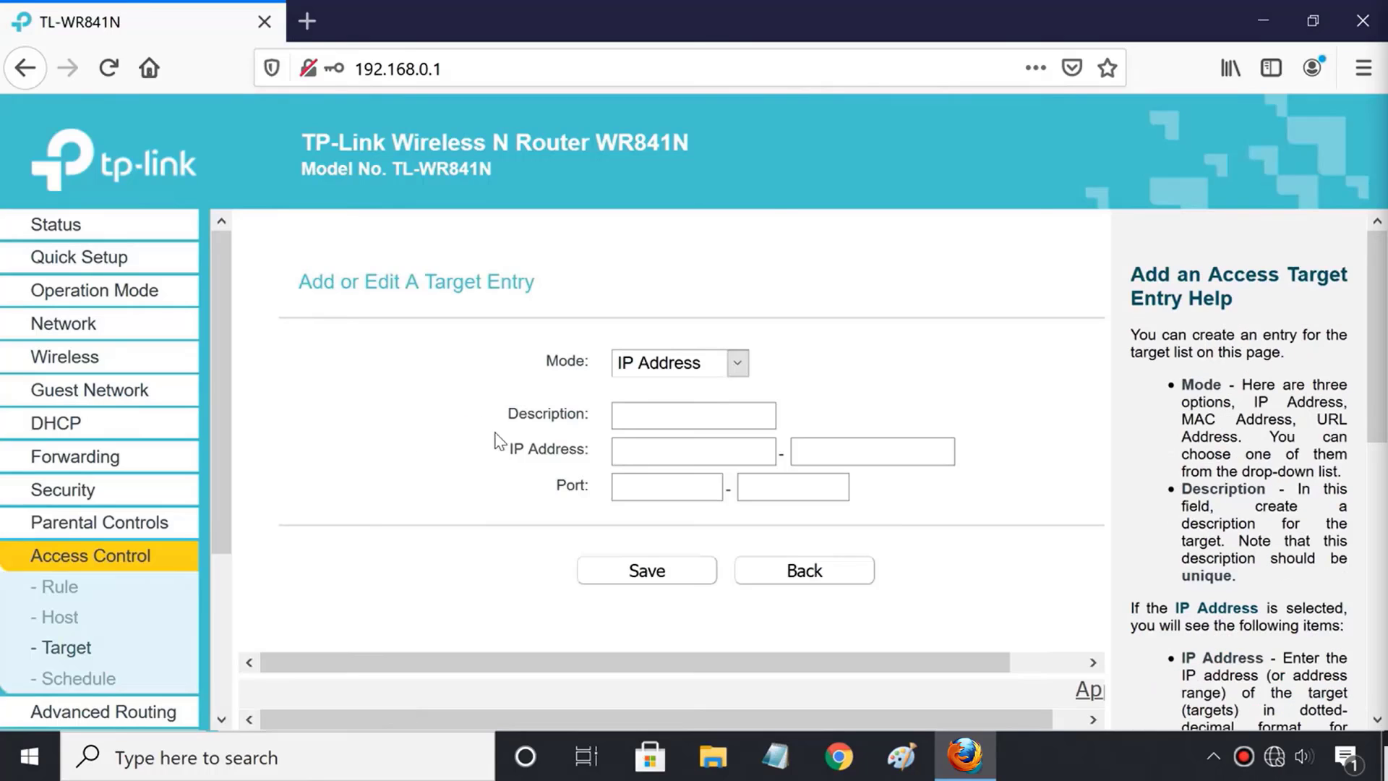
{"action": "left_click", "coordinate": [711, 372]}
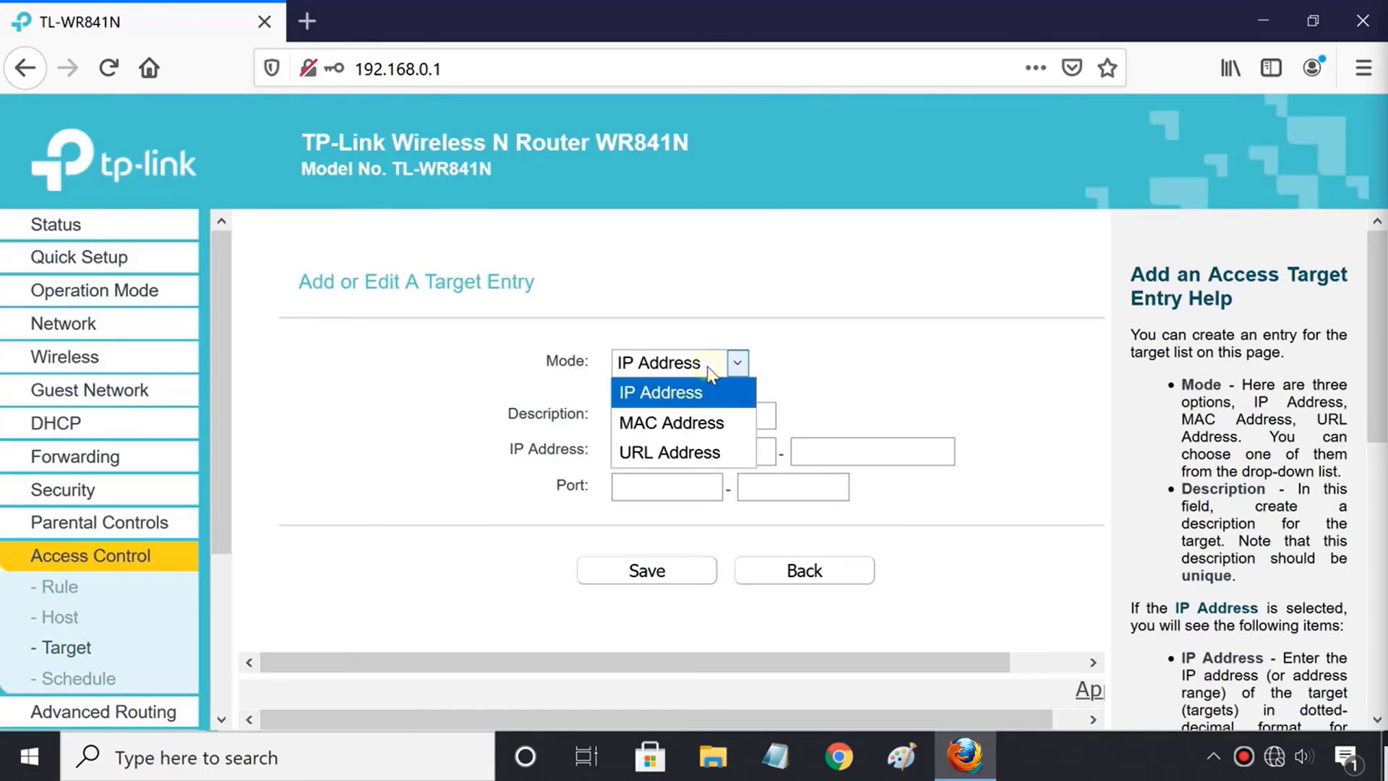
{"action": "left_click", "coordinate": [723, 455]}
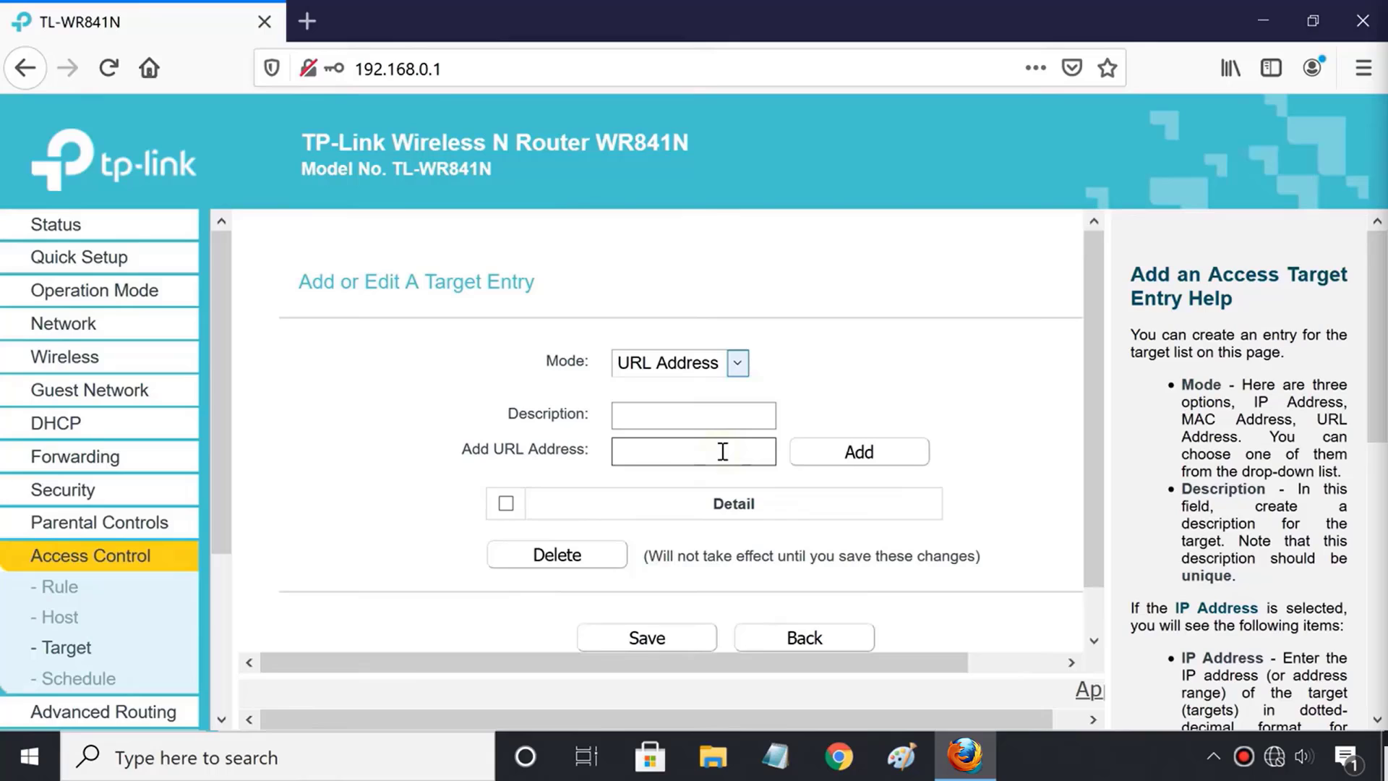
Describe the target as 'Block Website' and add facebook as its first blocked URL.
{"action": "left_click", "coordinate": [662, 421]}
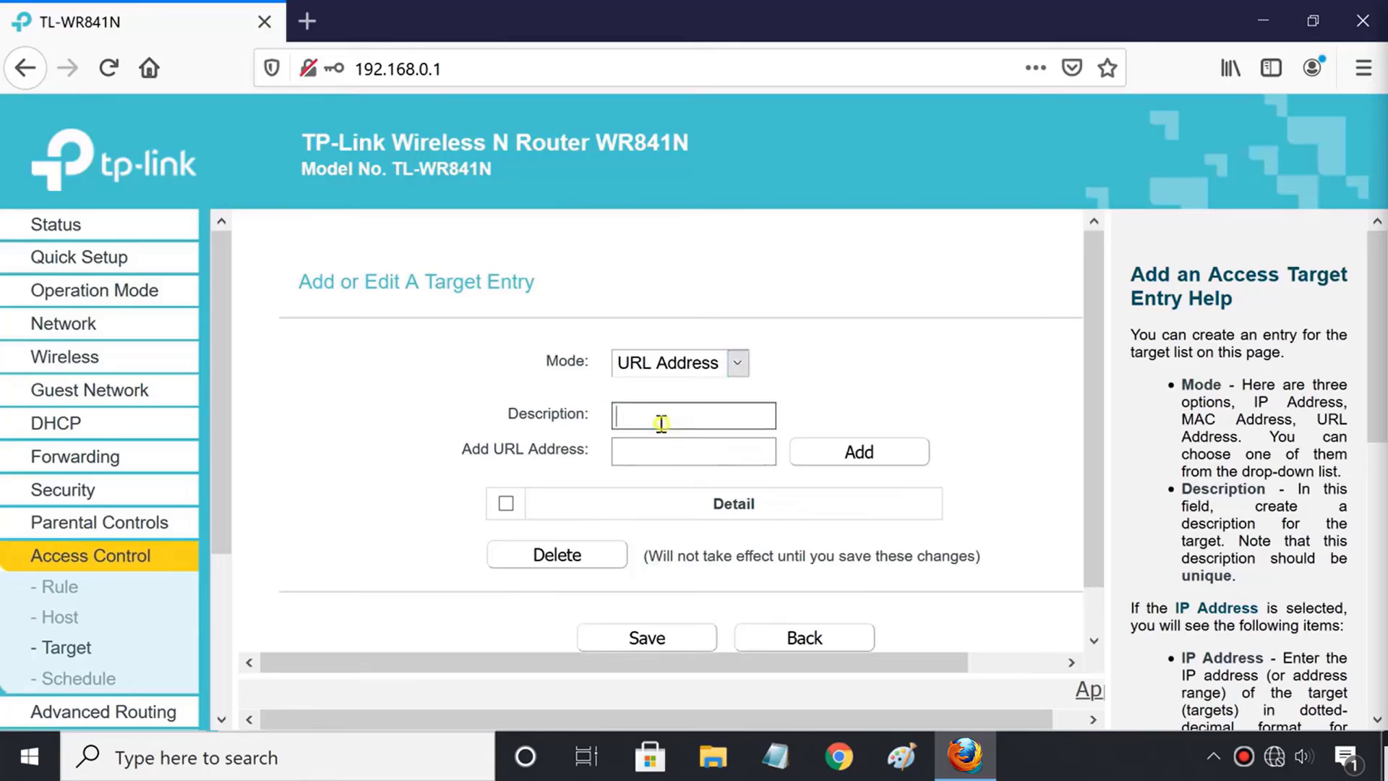
{"action": "type", "text": "Block Websites"}
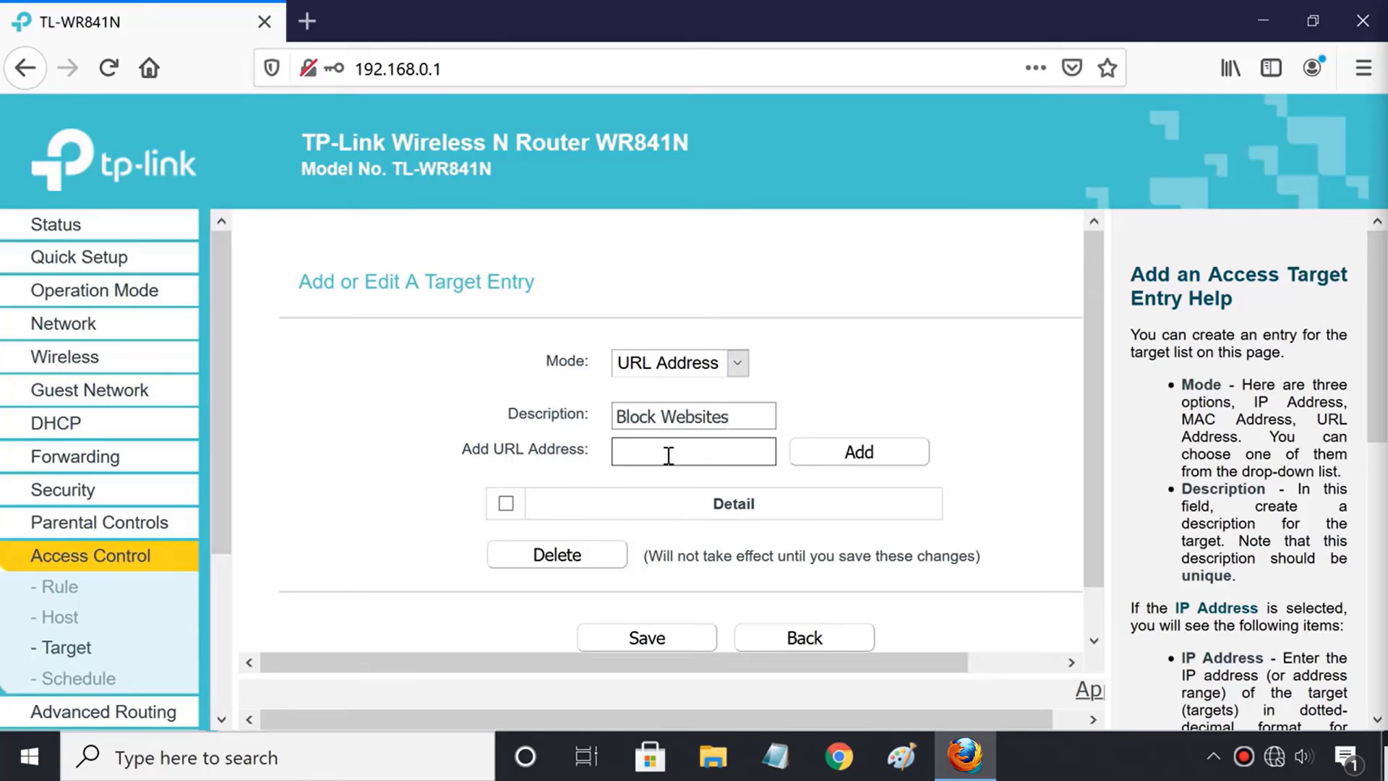
{"action": "left_click", "coordinate": [669, 455]}
{"action": "type", "text": "faceb"}
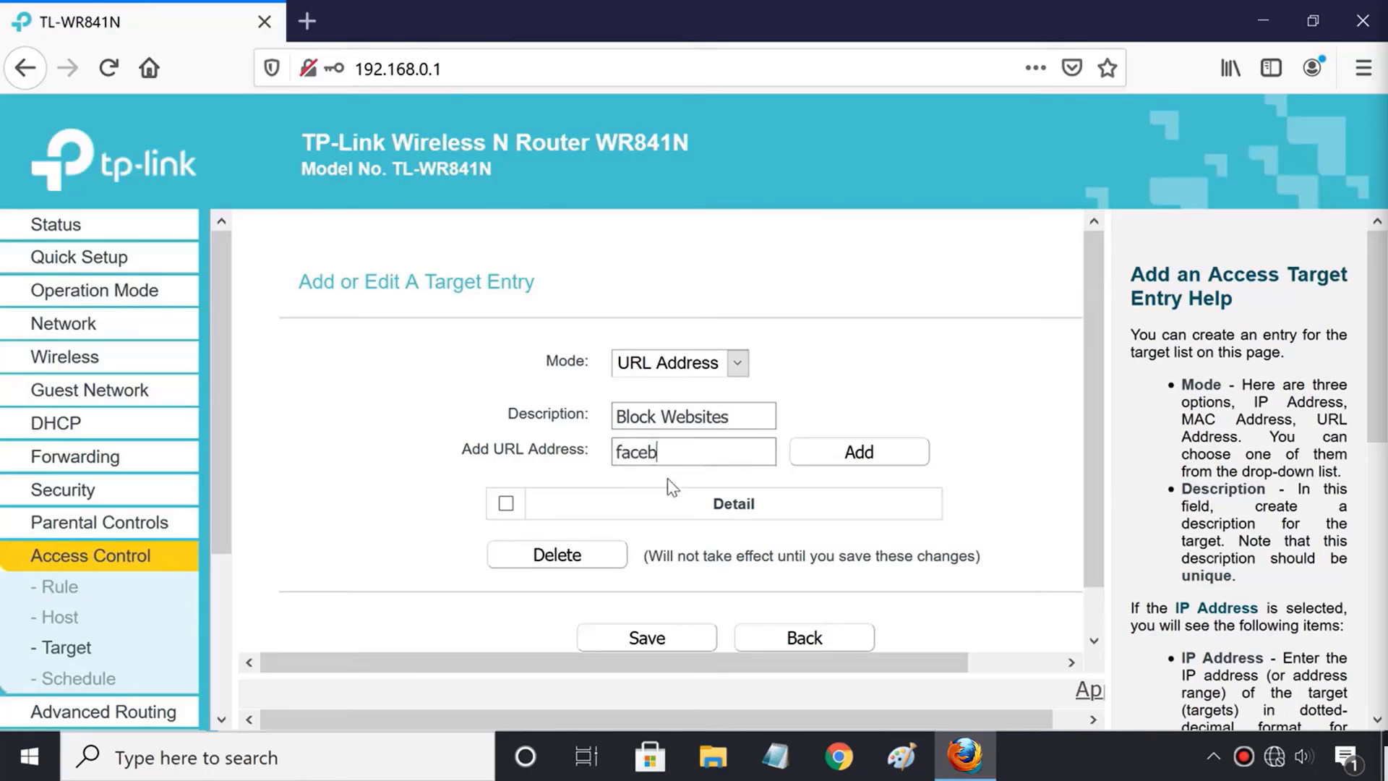
{"action": "type", "text": "ook.com"}
{"action": "key", "text": "BackSpace"}
{"action": "left_click", "coordinate": [862, 457]}
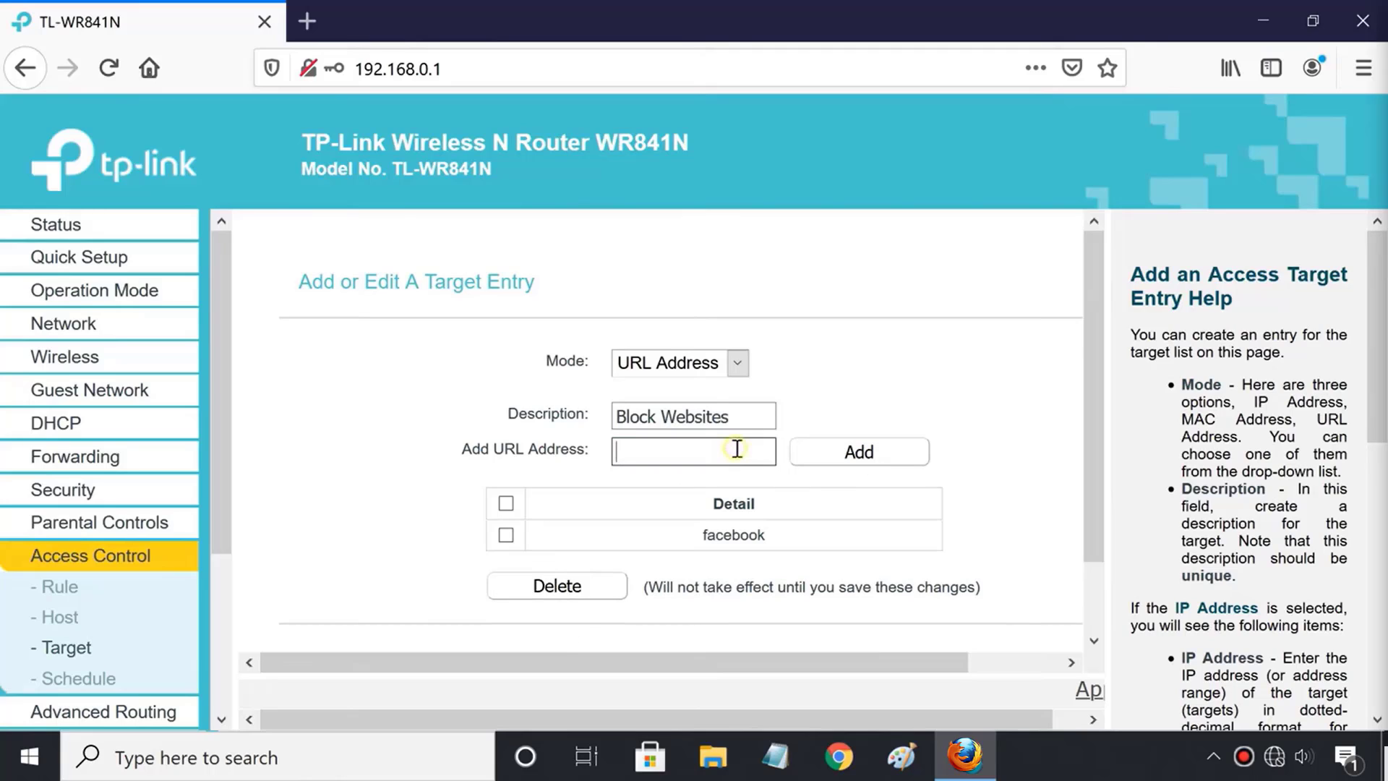
Add youtube to the blocked URL list and save the target.
{"action": "type", "text": "youtube"}
{"action": "left_click", "coordinate": [850, 456]}
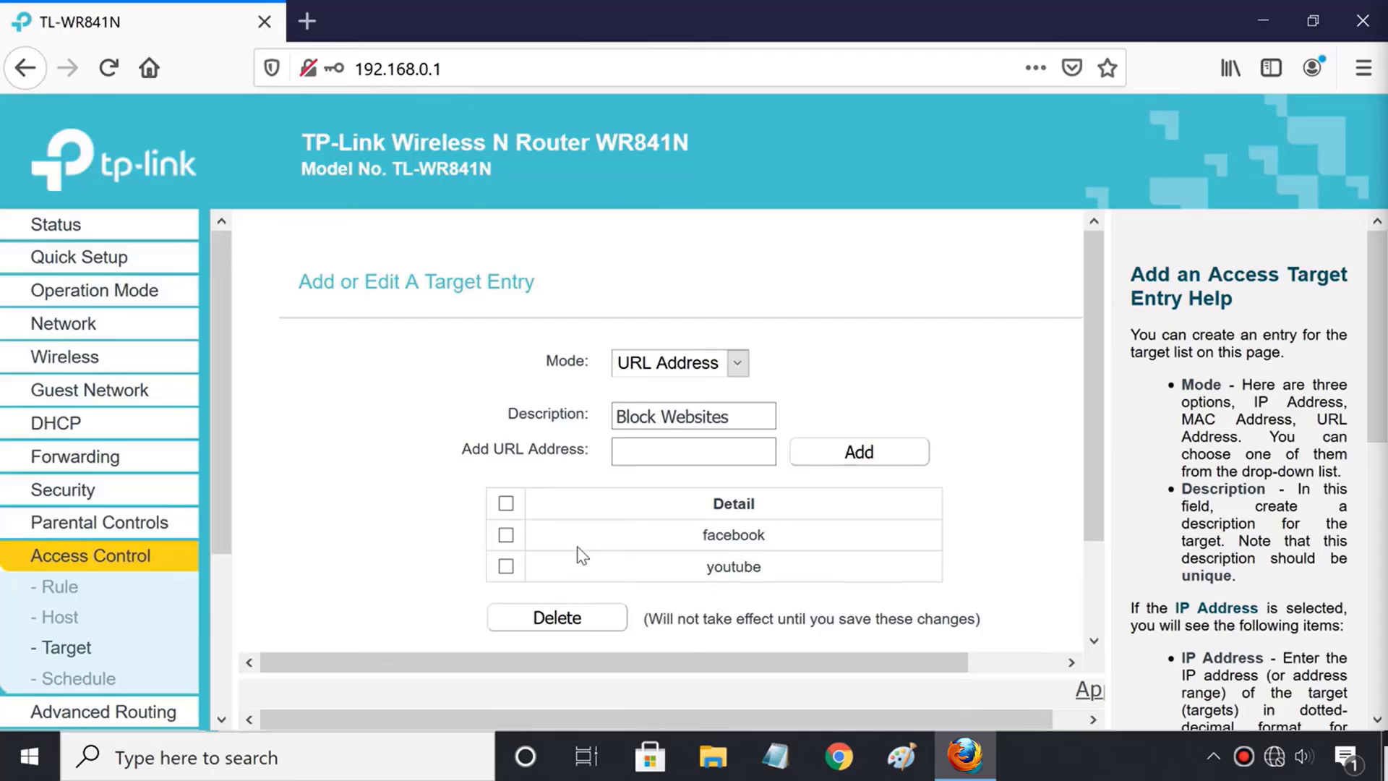
{"action": "scroll", "coordinate": [579, 553], "scroll_direction": "down", "scroll_amount": 2}
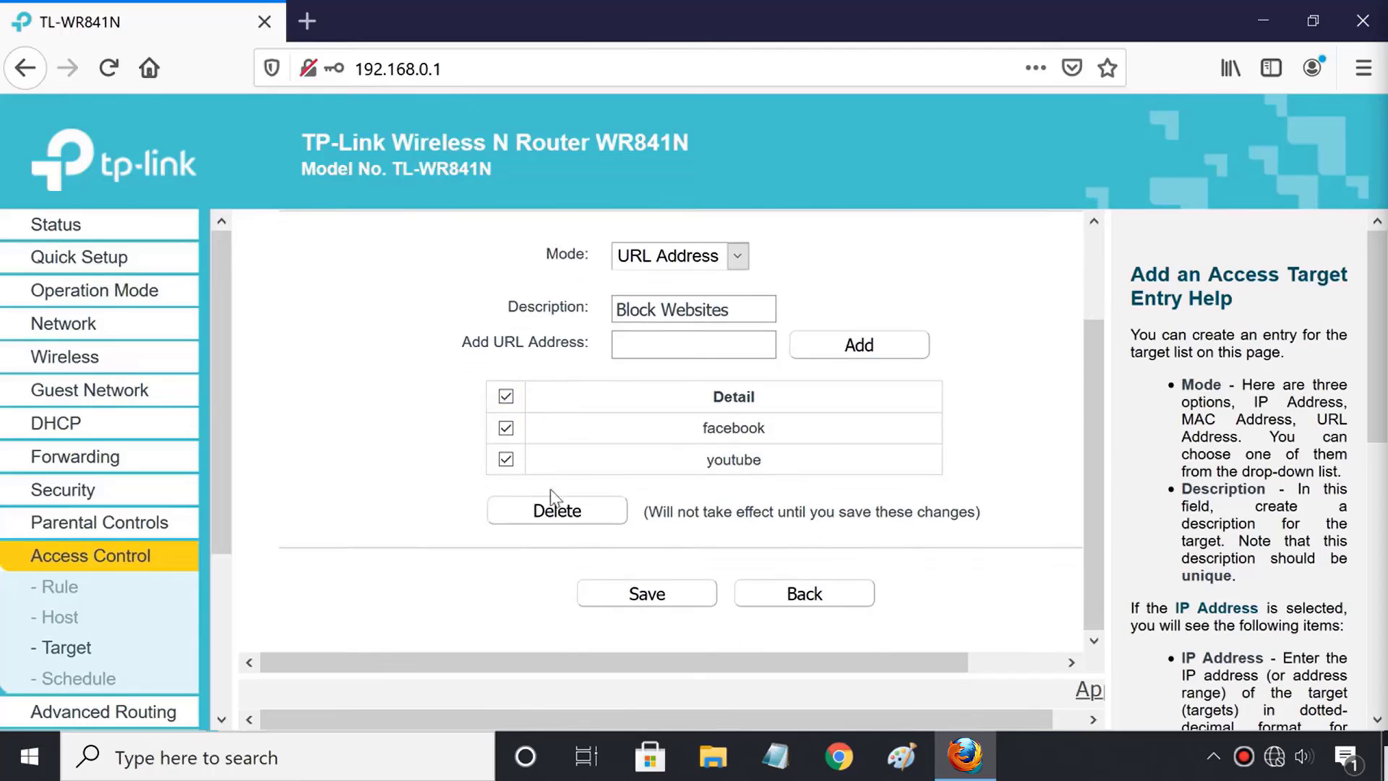
{"action": "left_click", "coordinate": [664, 600]}
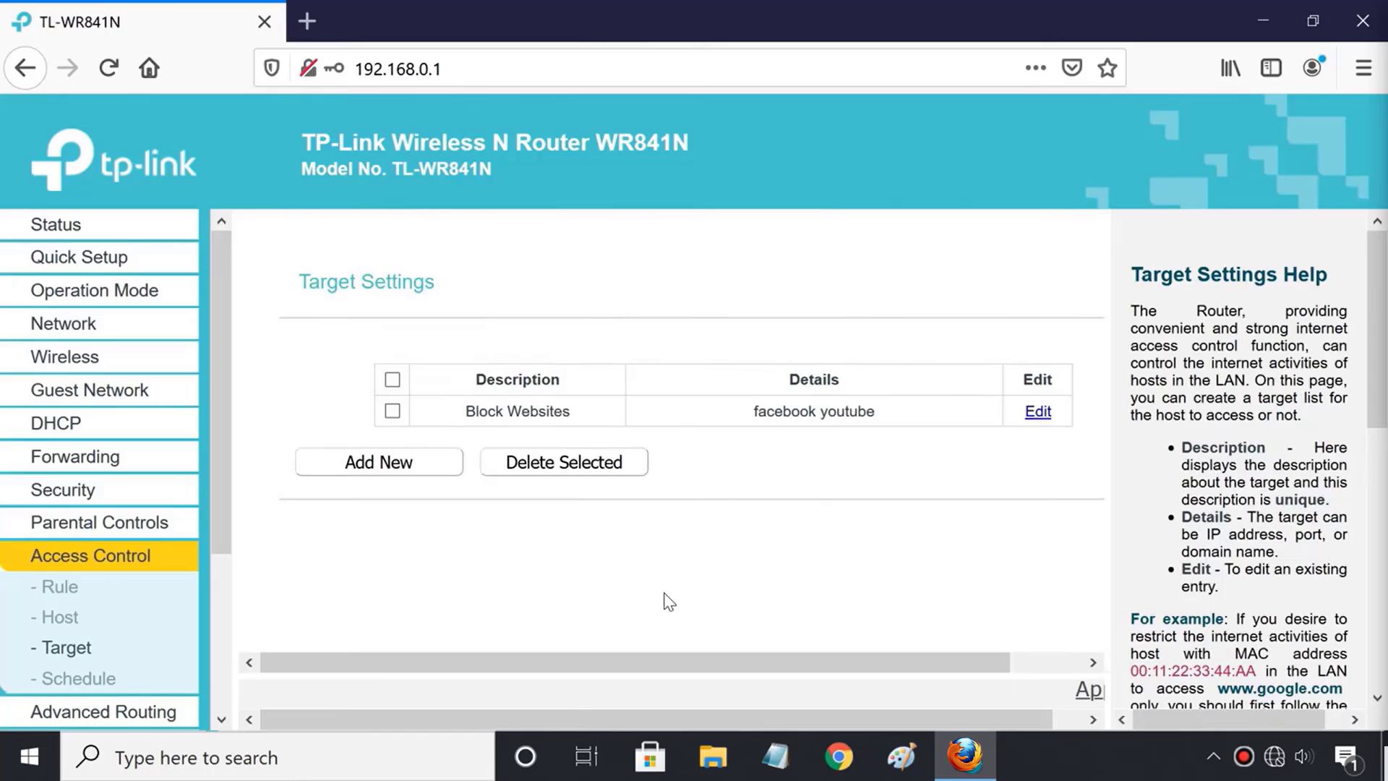
Start a new access control schedule described 'Block Websites'.
{"action": "left_click", "coordinate": [94, 681]}
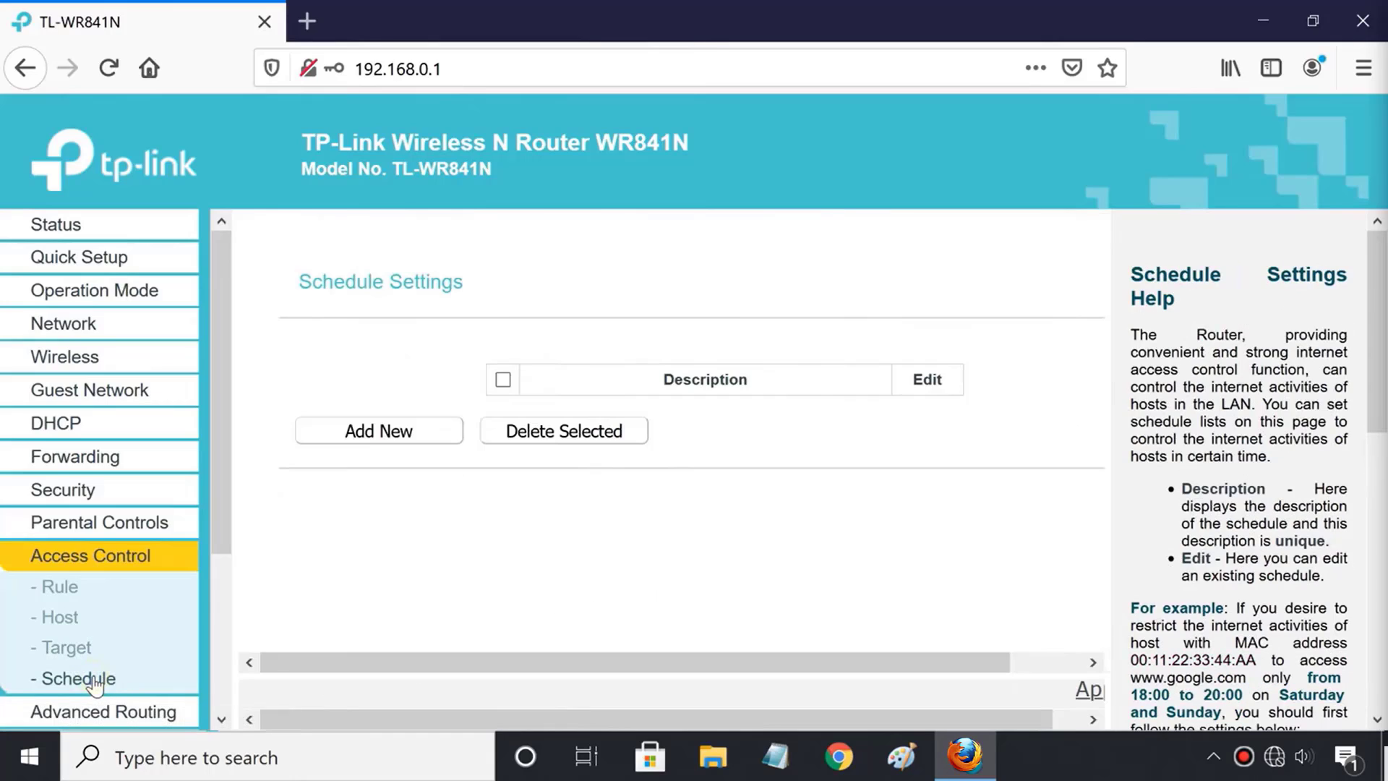
{"action": "left_click", "coordinate": [394, 441]}
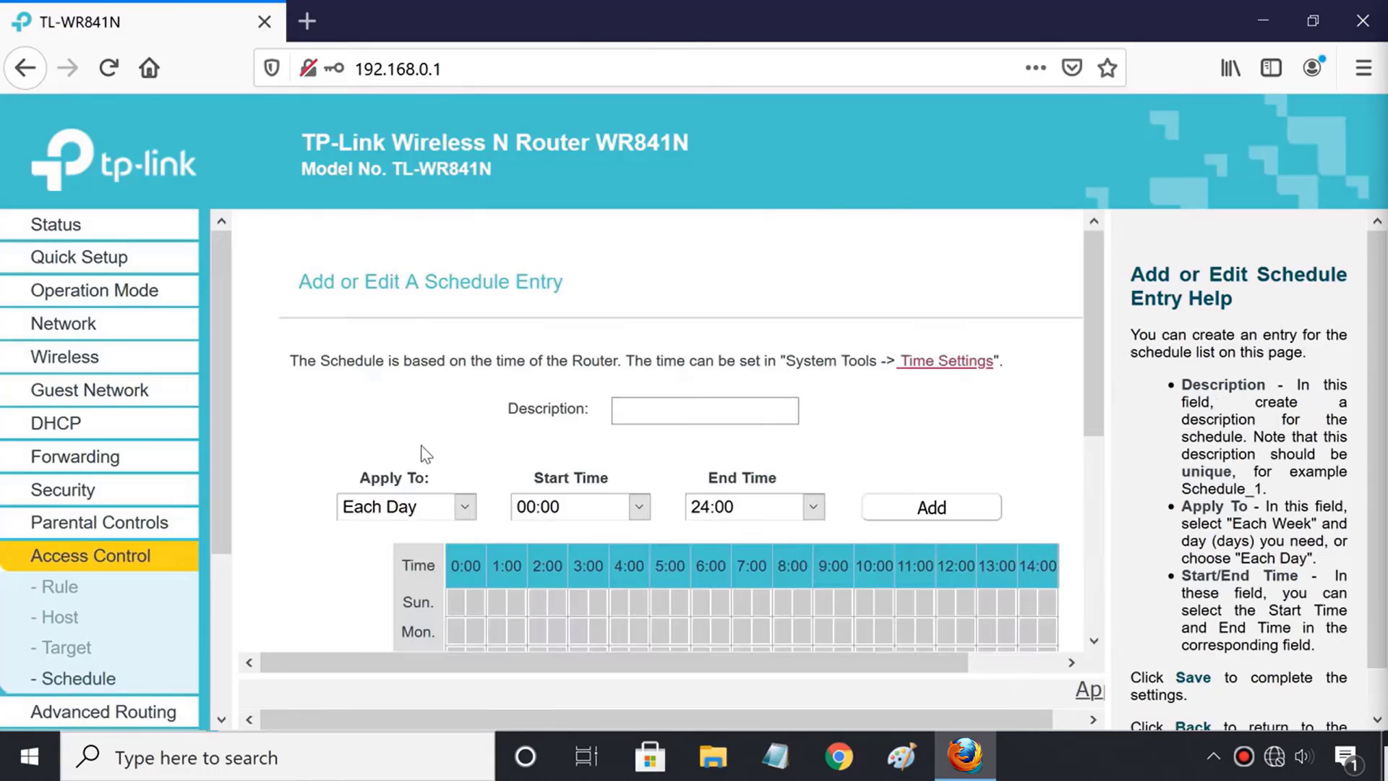
{"action": "left_click", "coordinate": [687, 417]}
{"action": "type", "text": "Bloc"}
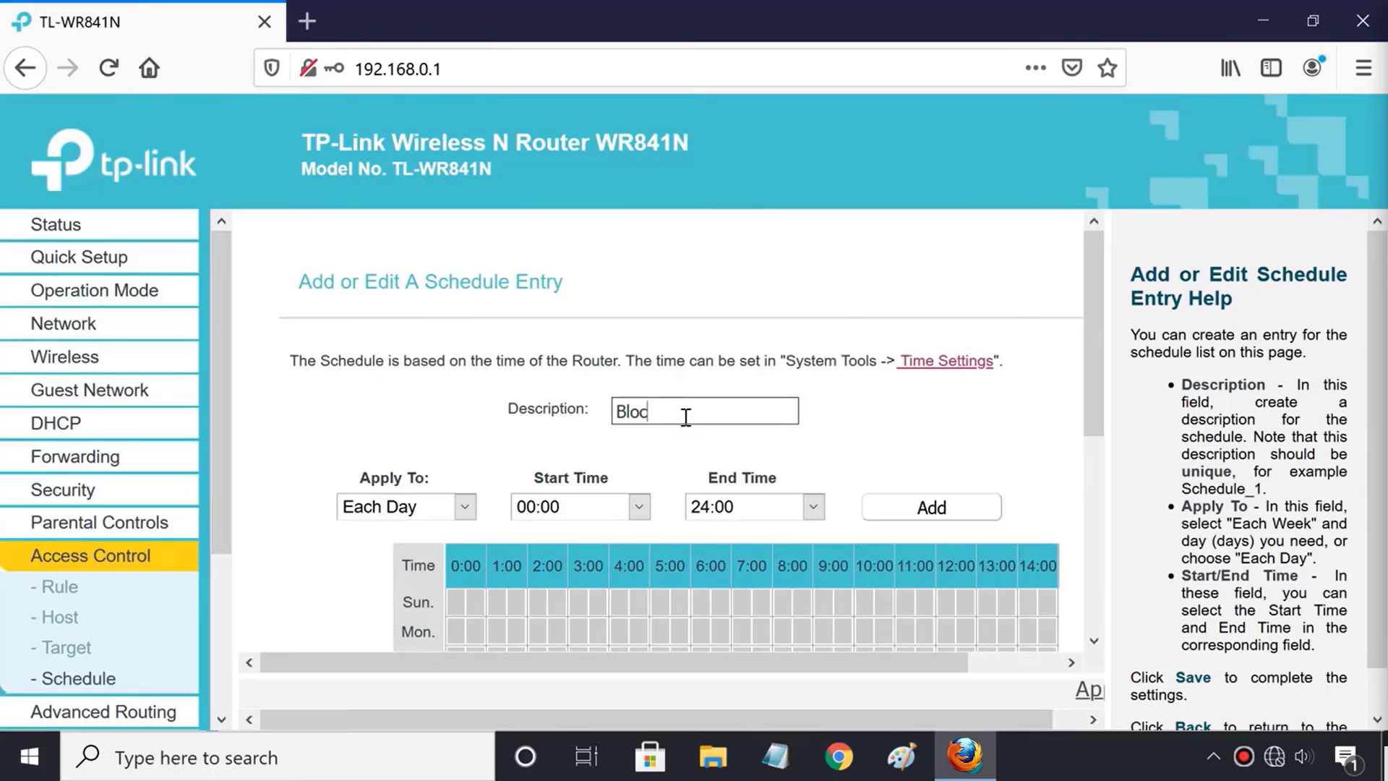
{"action": "type", "text": "k Websites"}
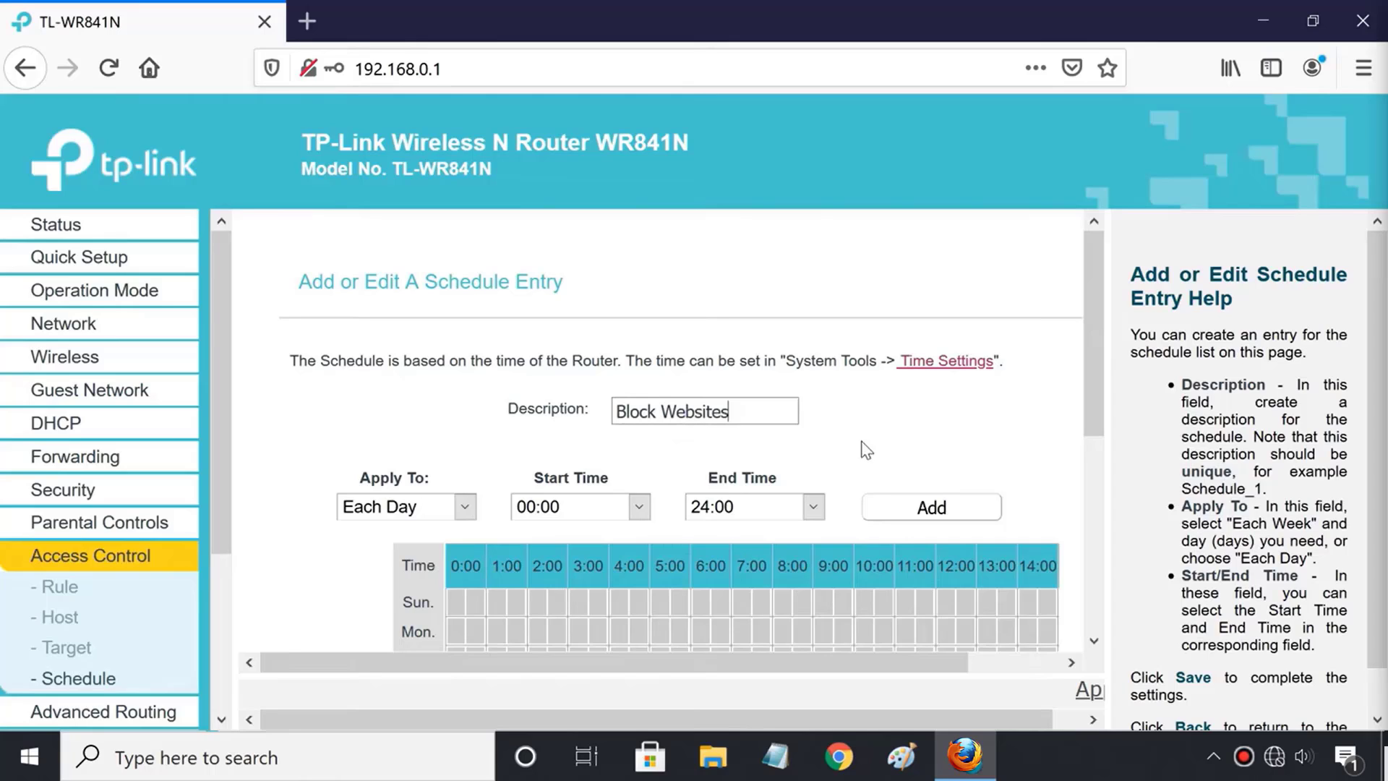
{"action": "scroll", "coordinate": [876, 423], "scroll_direction": "down", "scroll_amount": 5}
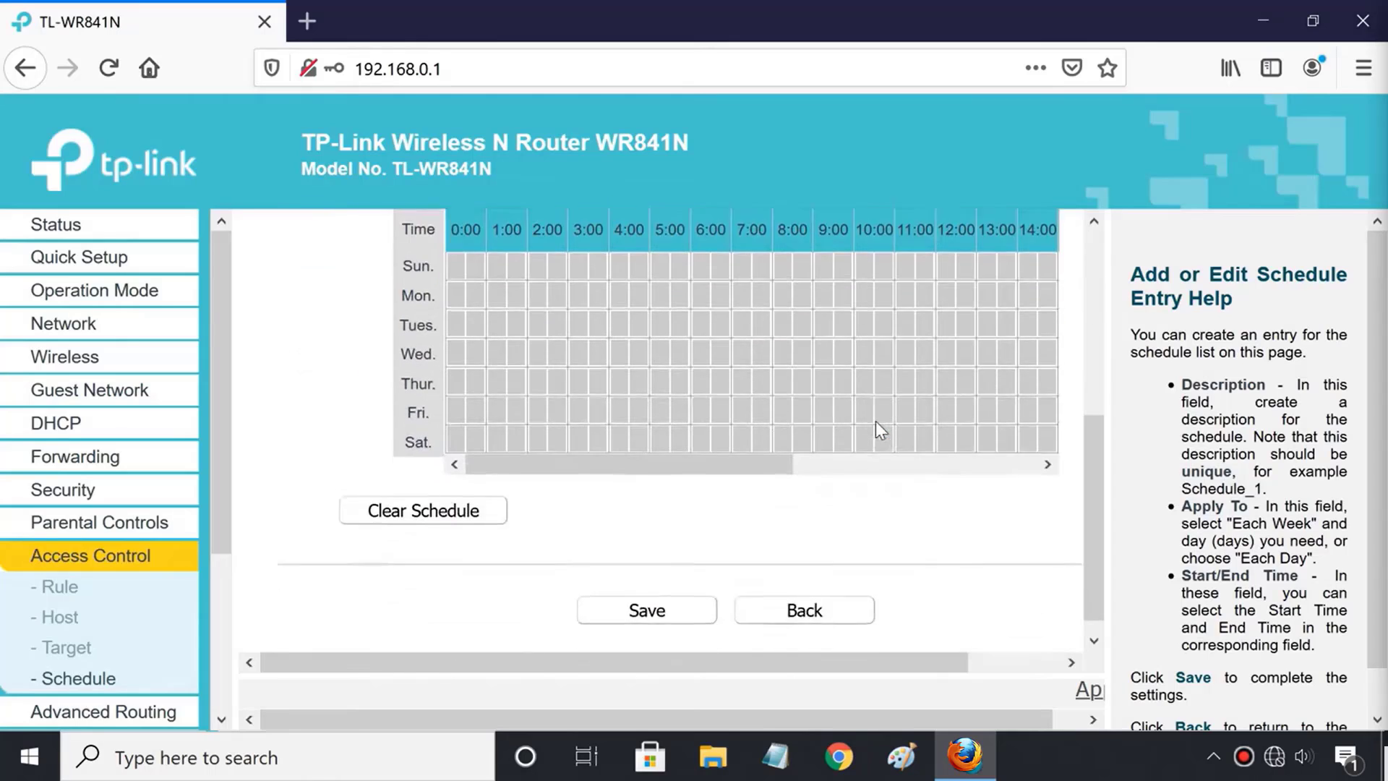
{"action": "scroll", "coordinate": [876, 423], "scroll_direction": "up", "scroll_amount": 2}
{"action": "scroll", "coordinate": [877, 423], "scroll_direction": "up", "scroll_amount": 3}
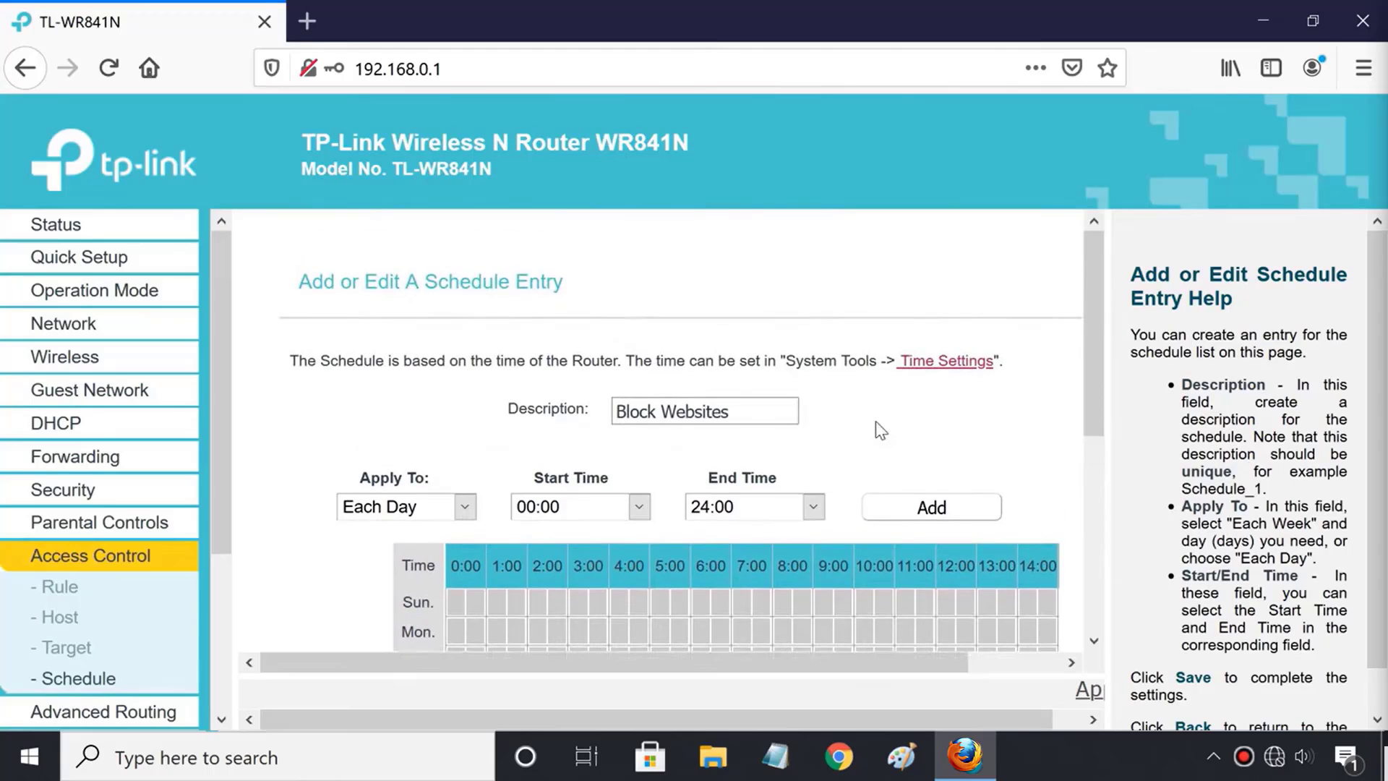
Make the schedule apply to selected days, Monday through Friday.
{"action": "left_click", "coordinate": [467, 507]}
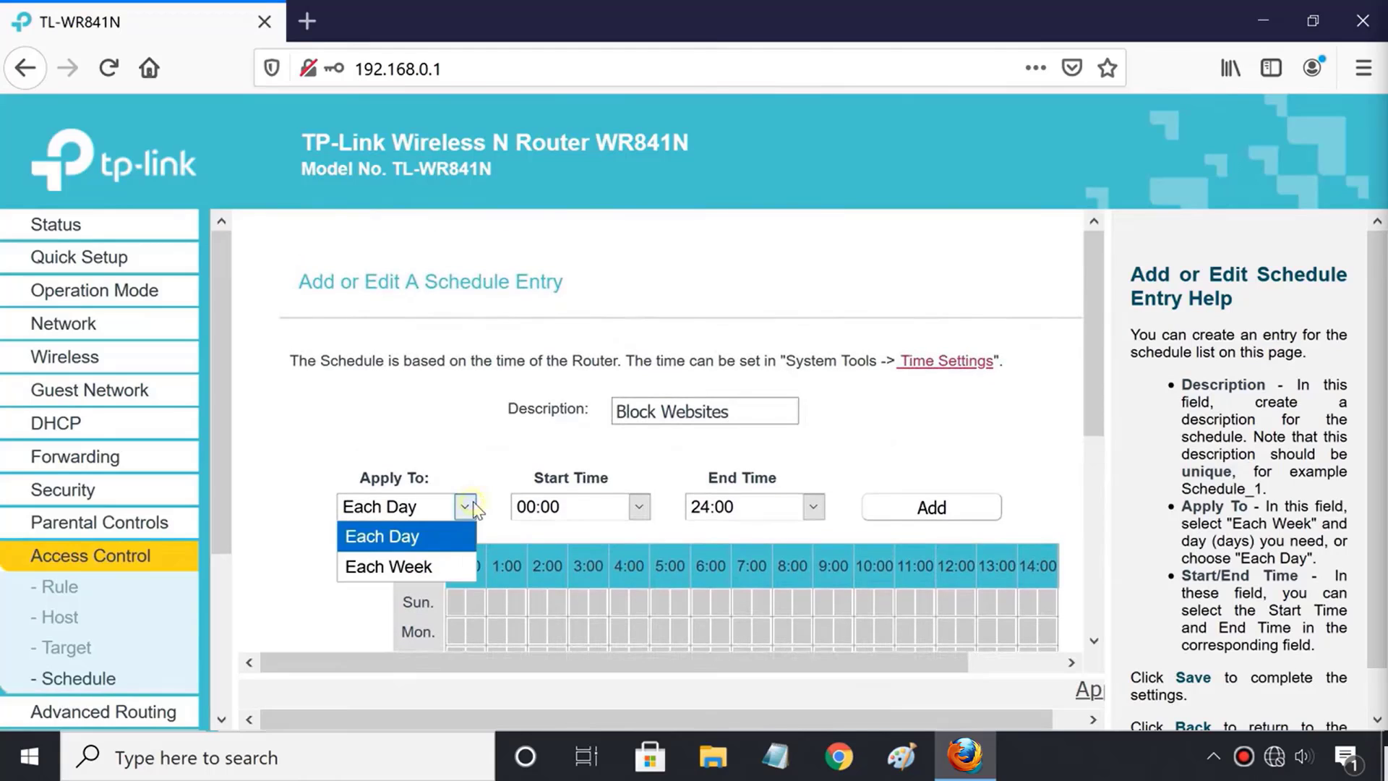
{"action": "left_click", "coordinate": [444, 568]}
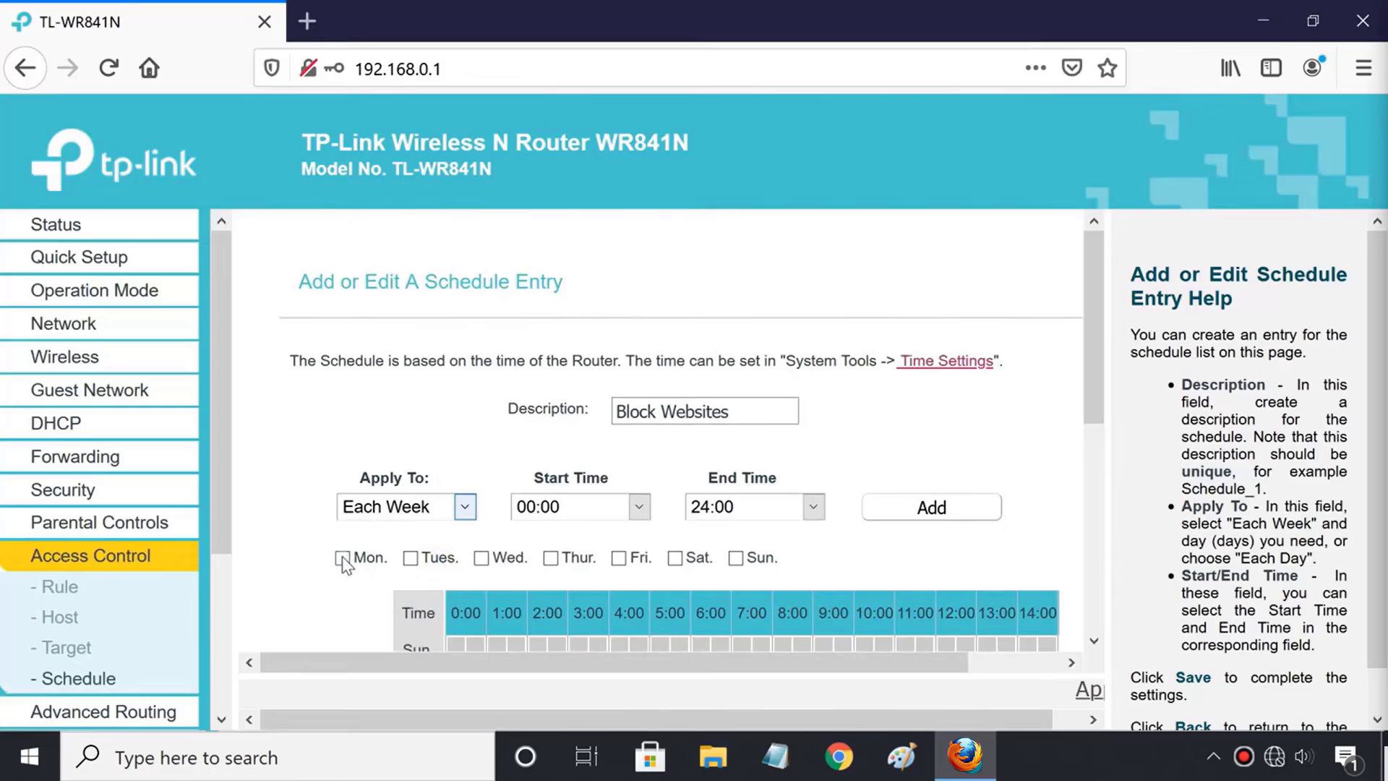
{"action": "left_click", "coordinate": [342, 558]}
{"action": "left_click", "coordinate": [412, 559]}
{"action": "left_click", "coordinate": [481, 558]}
{"action": "left_click", "coordinate": [552, 562]}
{"action": "left_click", "coordinate": [620, 564]}
Add a 09:00 to 17:00 time block and save the schedule.
{"action": "left_click", "coordinate": [639, 508]}
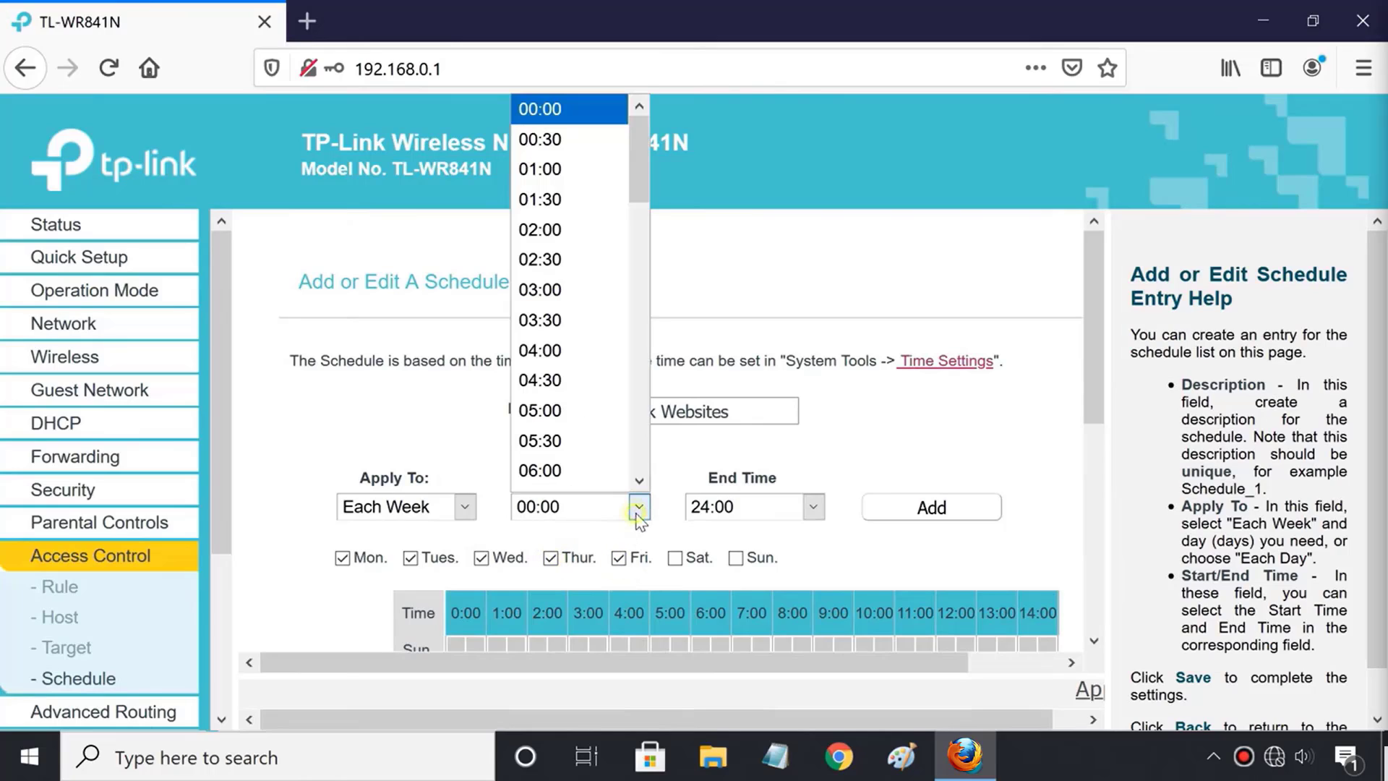
{"action": "scroll", "coordinate": [580, 430], "scroll_direction": "down", "scroll_amount": 2}
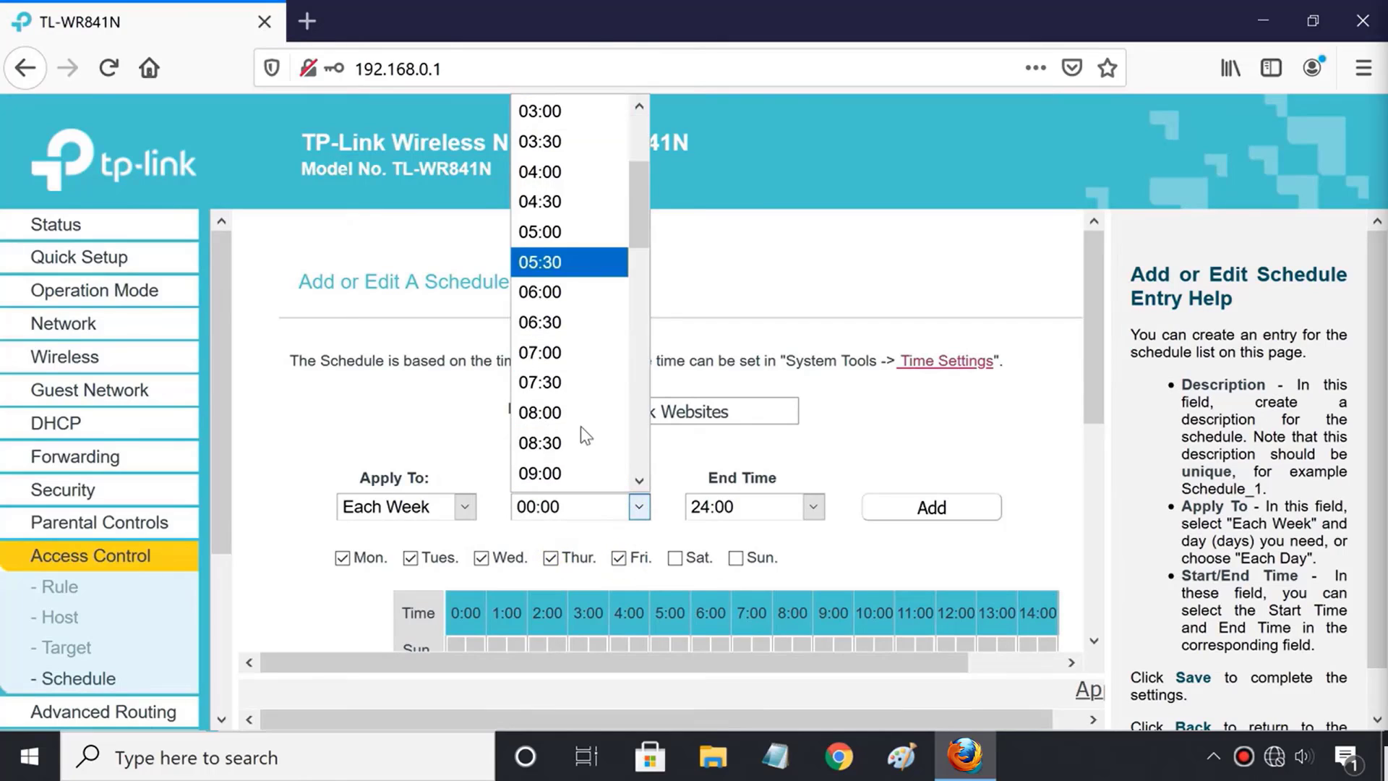
{"action": "left_click", "coordinate": [571, 474]}
{"action": "left_click", "coordinate": [755, 514]}
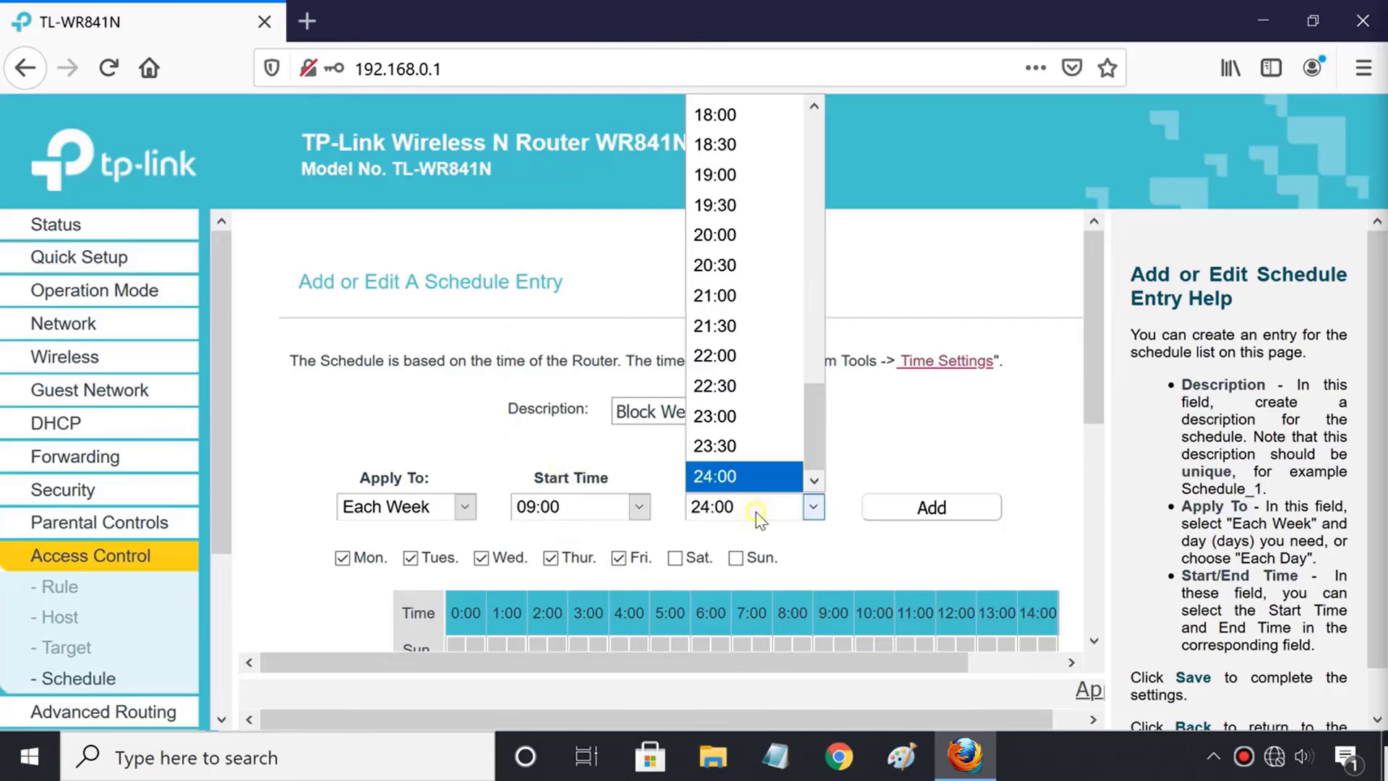
{"action": "scroll", "coordinate": [760, 332], "scroll_direction": "up", "scroll_amount": 1}
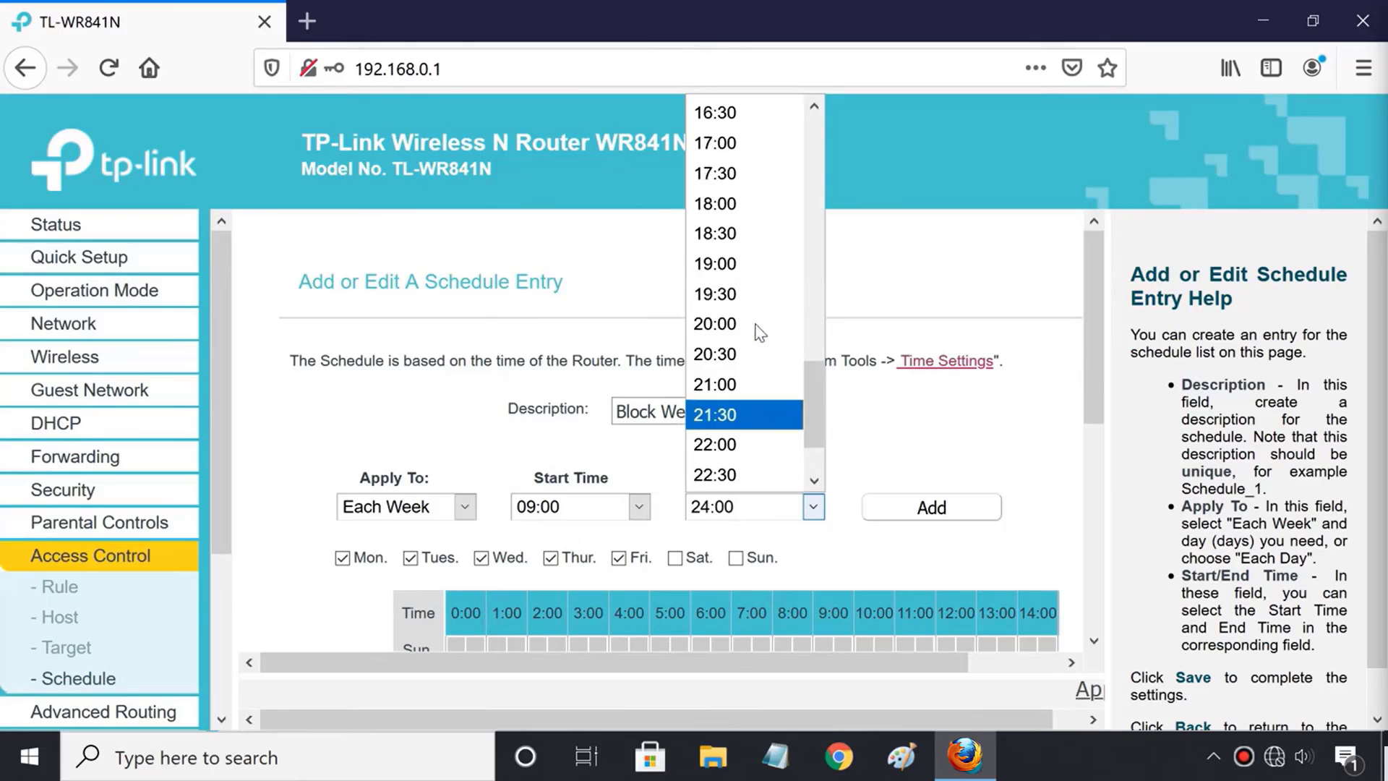
{"action": "left_click", "coordinate": [757, 142]}
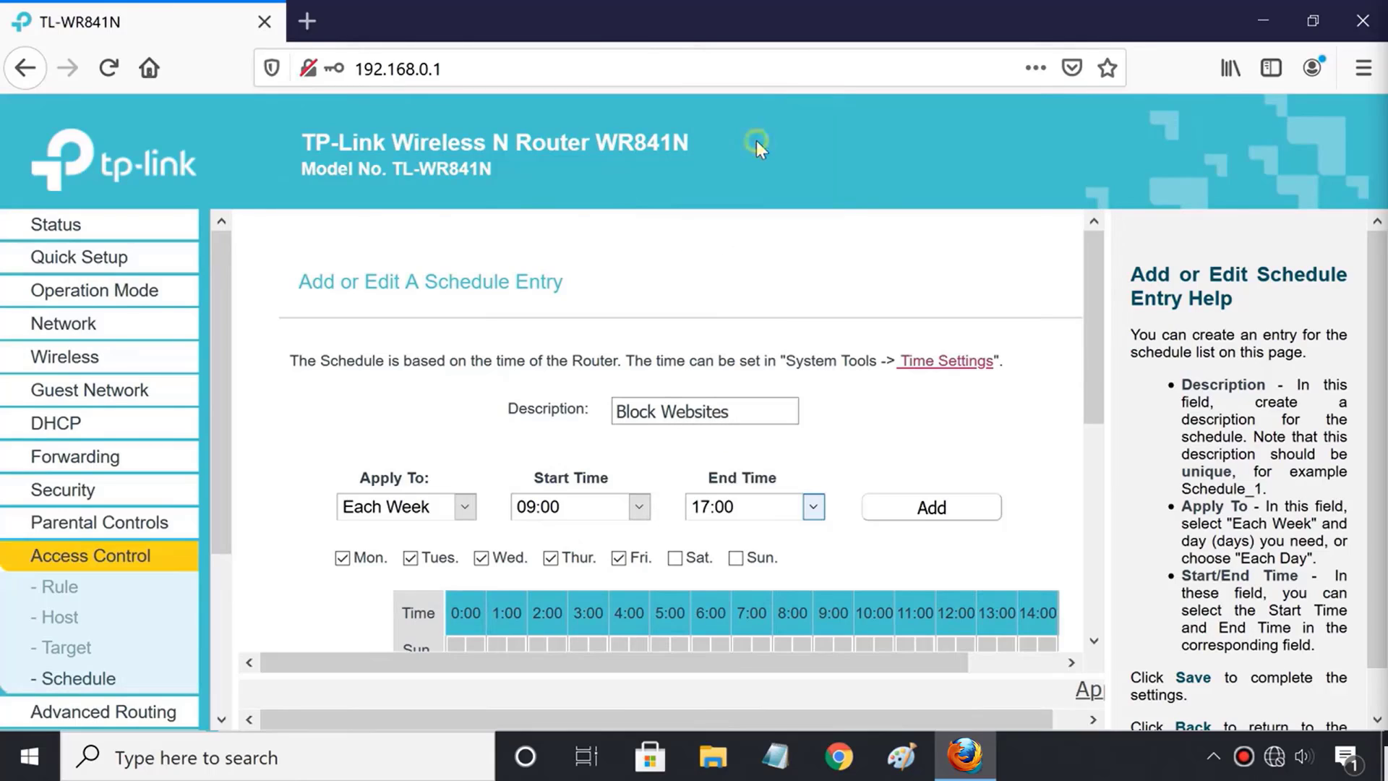
{"action": "left_click", "coordinate": [933, 508]}
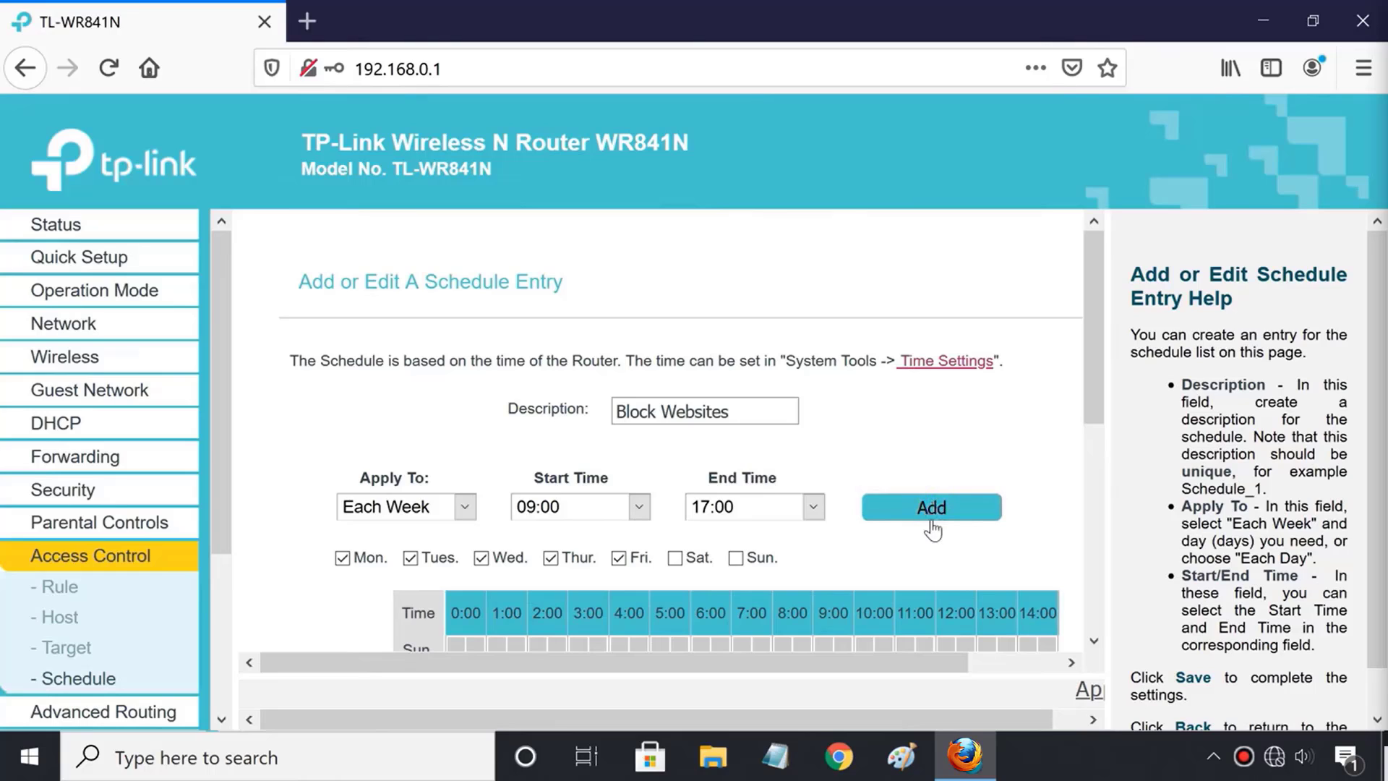
{"action": "scroll", "coordinate": [932, 541], "scroll_direction": "down", "scroll_amount": 3}
{"action": "scroll", "coordinate": [931, 537], "scroll_direction": "down", "scroll_amount": 3}
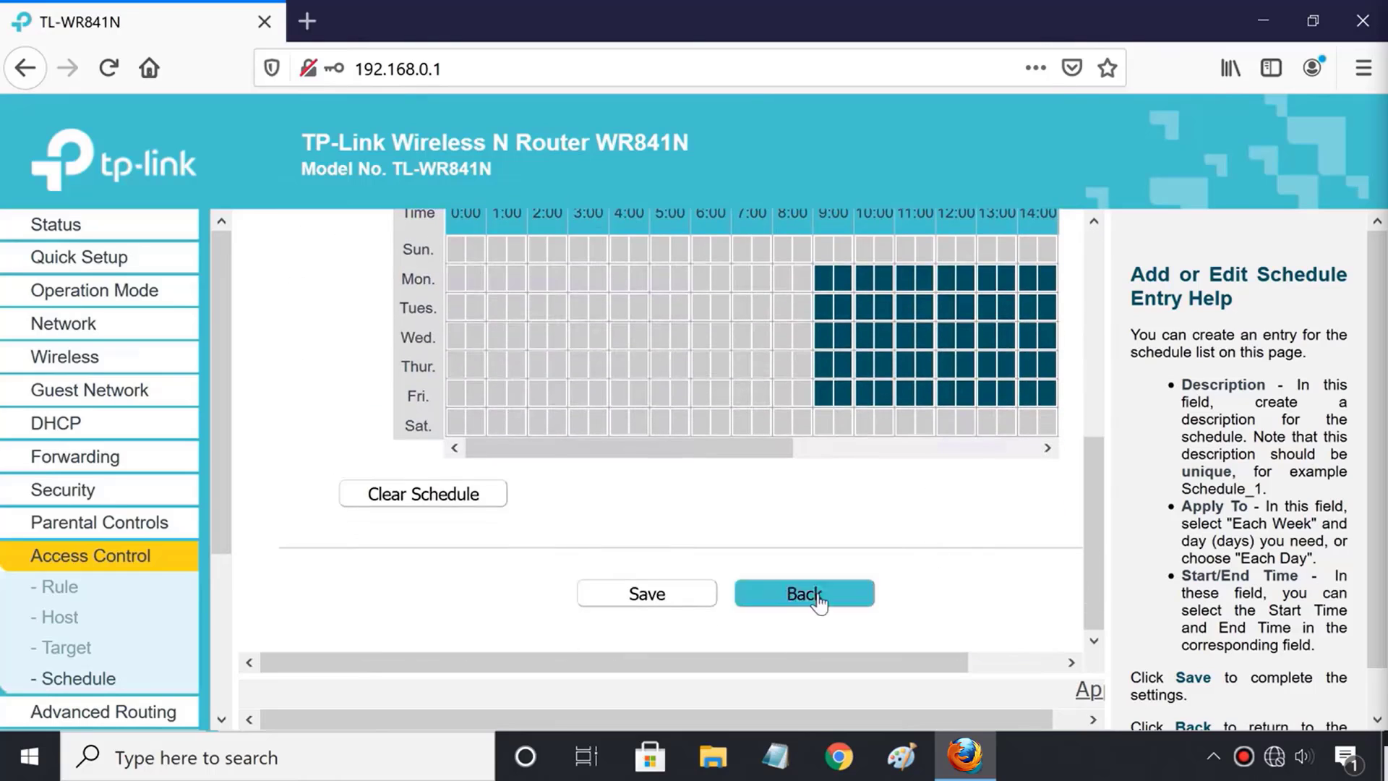
{"action": "left_click", "coordinate": [680, 602]}
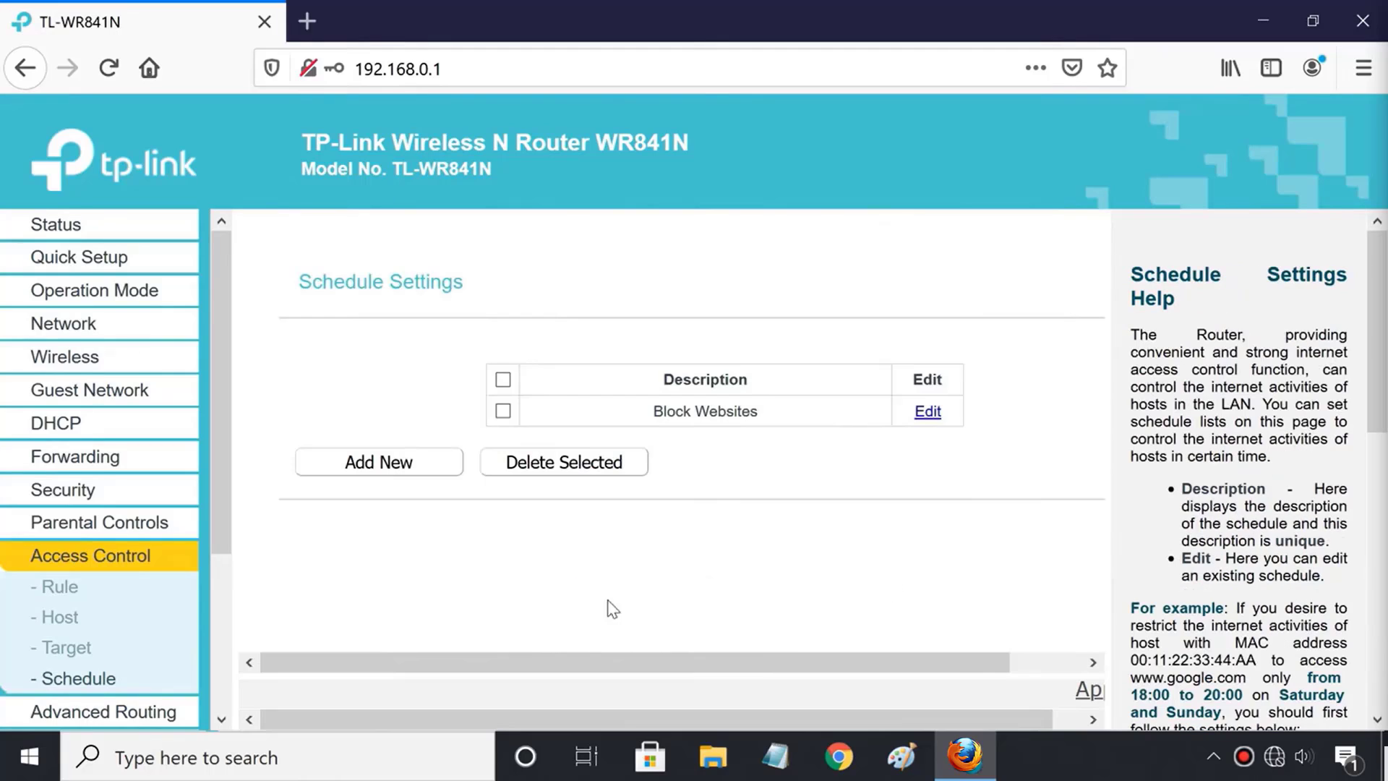
Enable Internet access control, keep Allow for unlisted packets, and save the rule settings.
{"action": "left_click", "coordinate": [60, 587]}
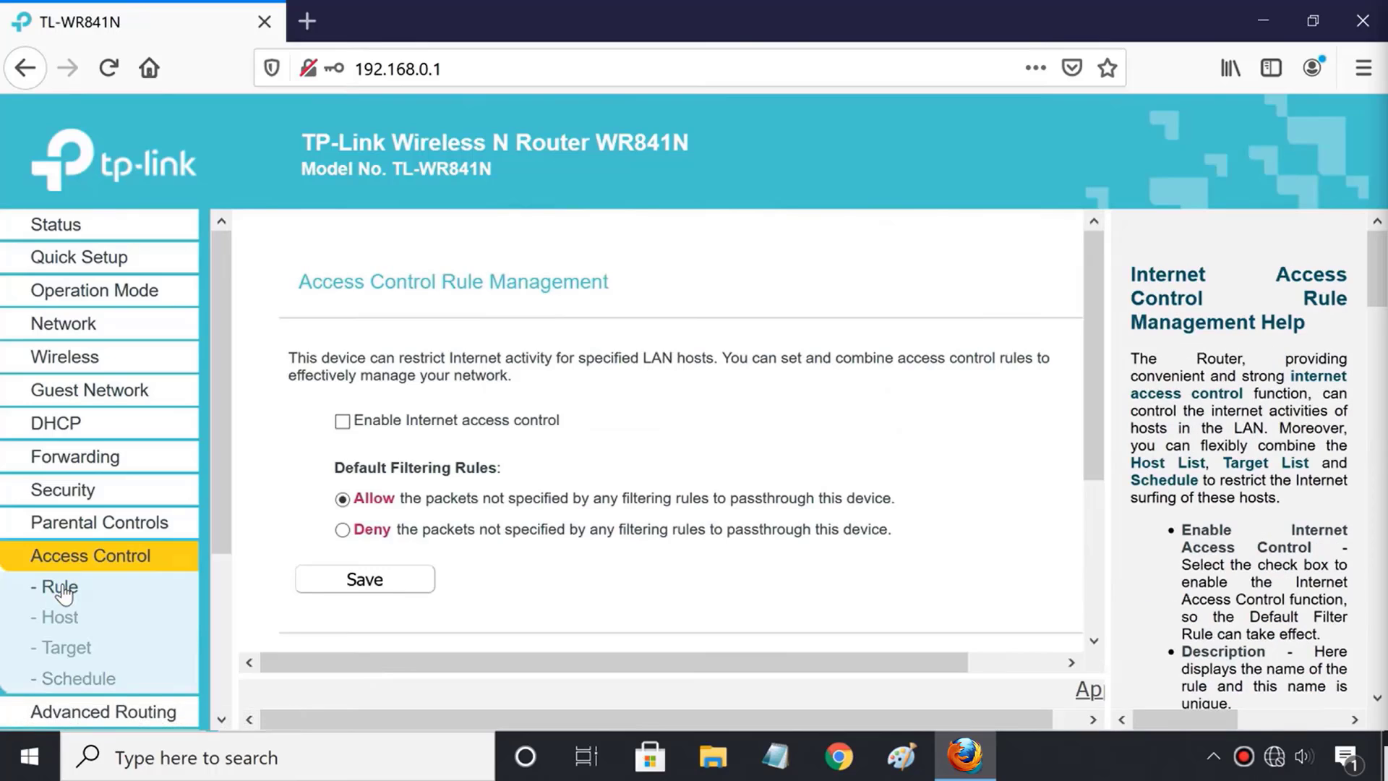
{"action": "left_click", "coordinate": [342, 422]}
{"action": "left_click", "coordinate": [344, 530]}
{"action": "left_click", "coordinate": [342, 499]}
{"action": "left_click", "coordinate": [374, 578]}
{"action": "scroll", "coordinate": [587, 557], "scroll_direction": "down", "scroll_amount": 3}
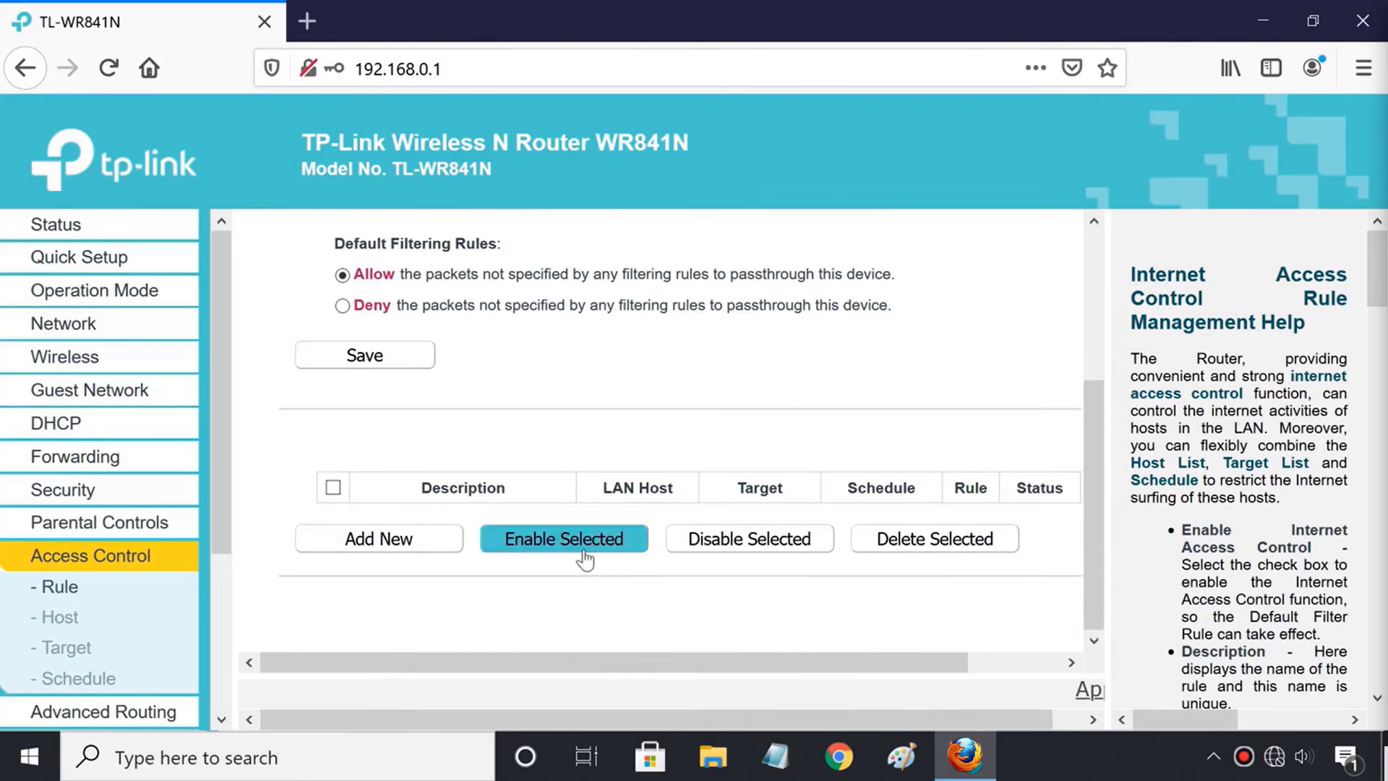
Create a rule described 'Block Websites' using the Block Websites target and Block Websites schedule.
{"action": "left_click", "coordinate": [390, 542]}
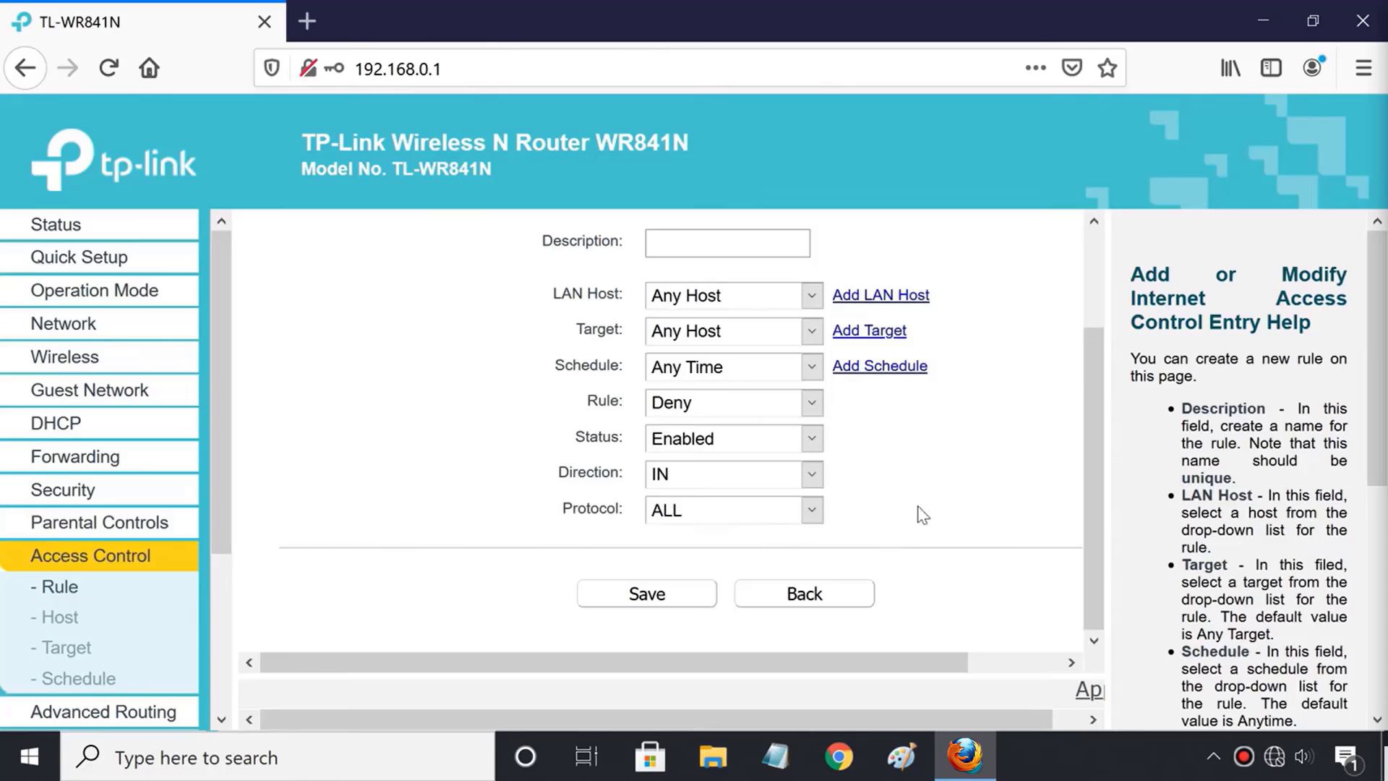
{"action": "scroll", "coordinate": [987, 484], "scroll_direction": "up", "scroll_amount": 2}
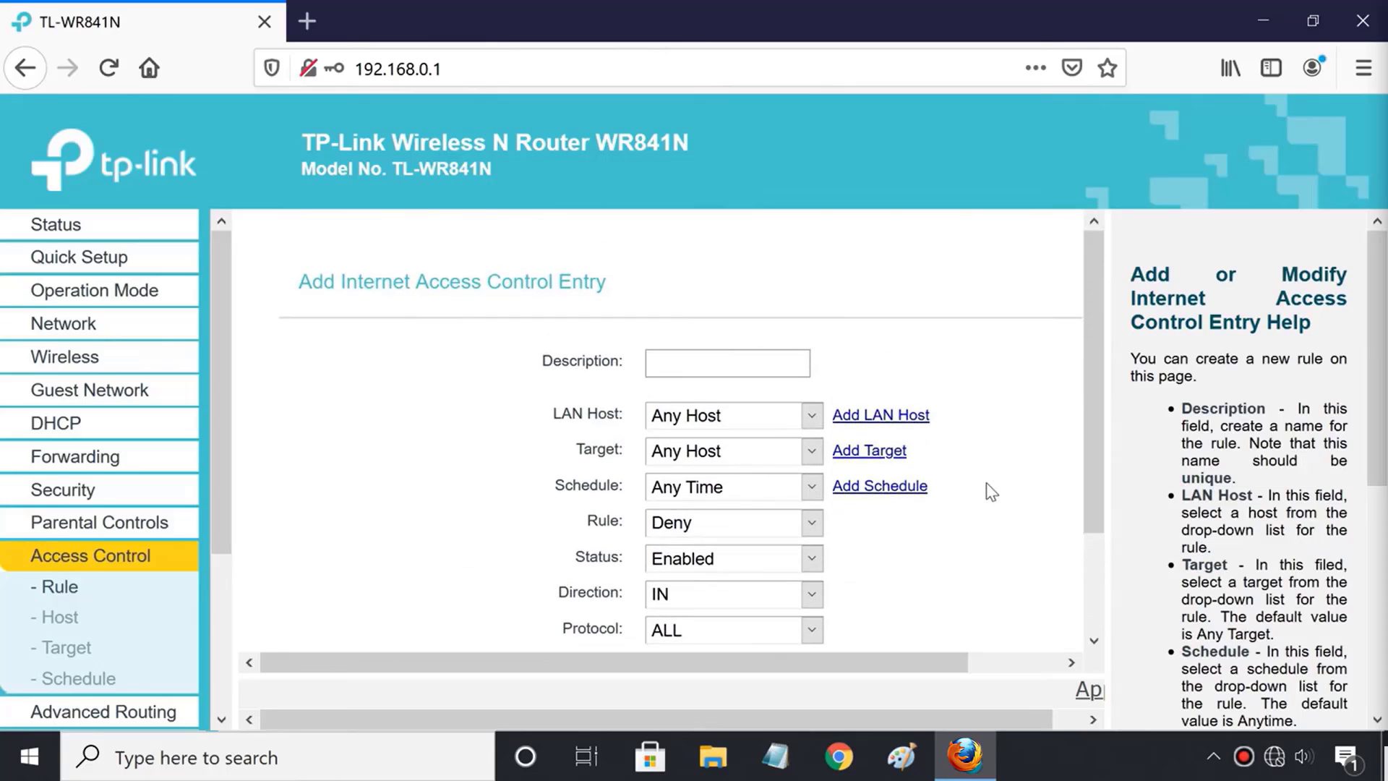
{"action": "left_click", "coordinate": [731, 370]}
{"action": "type", "text": "Block We"}
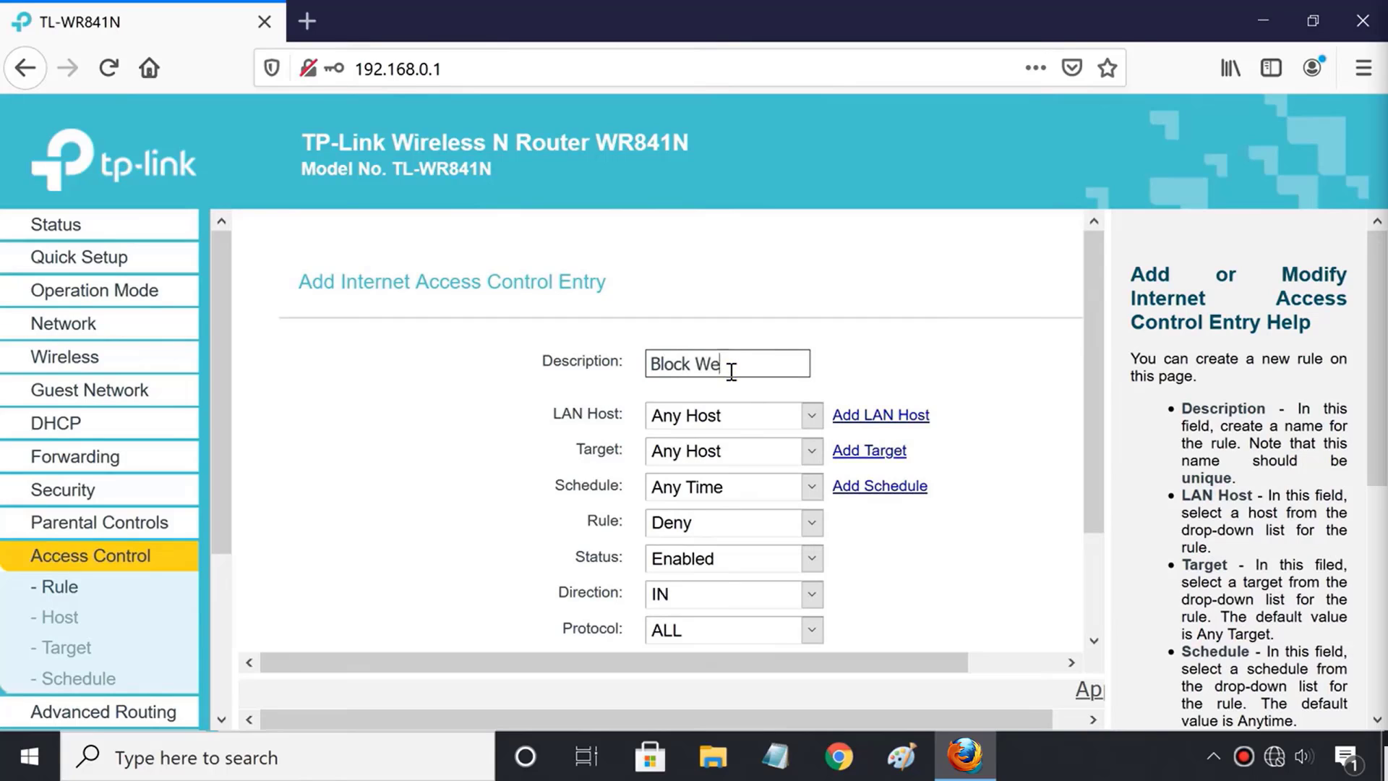
{"action": "type", "text": "bsites"}
{"action": "left_click", "coordinate": [803, 454]}
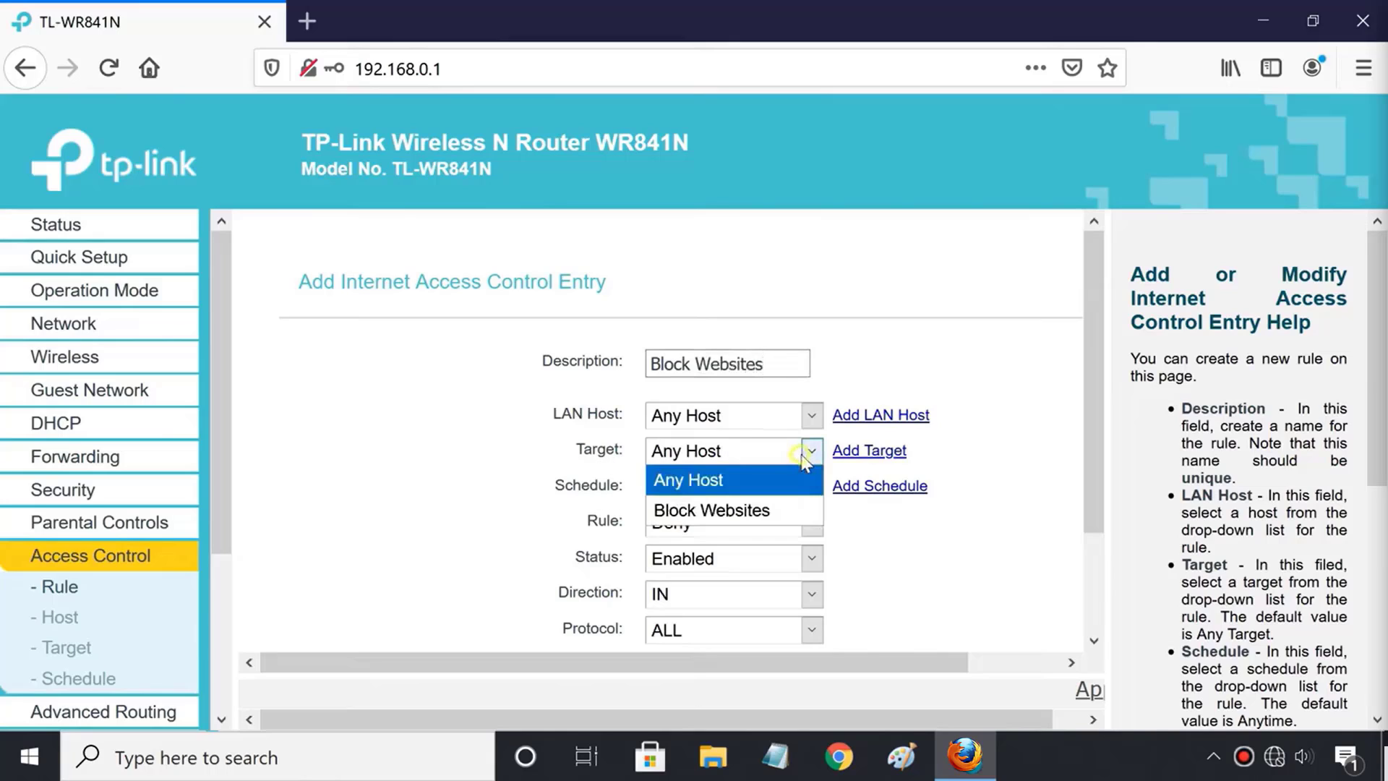
{"action": "left_click", "coordinate": [763, 512]}
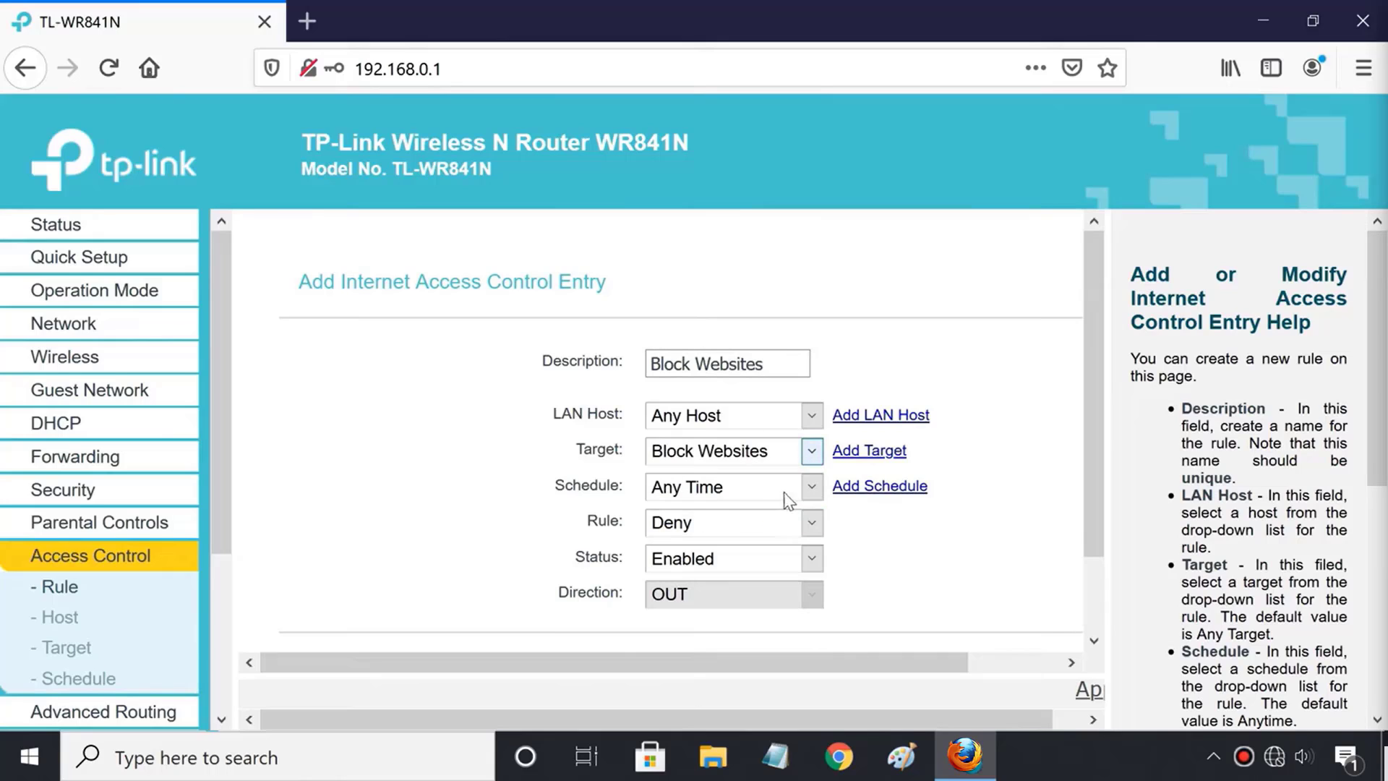
{"action": "left_click", "coordinate": [786, 489]}
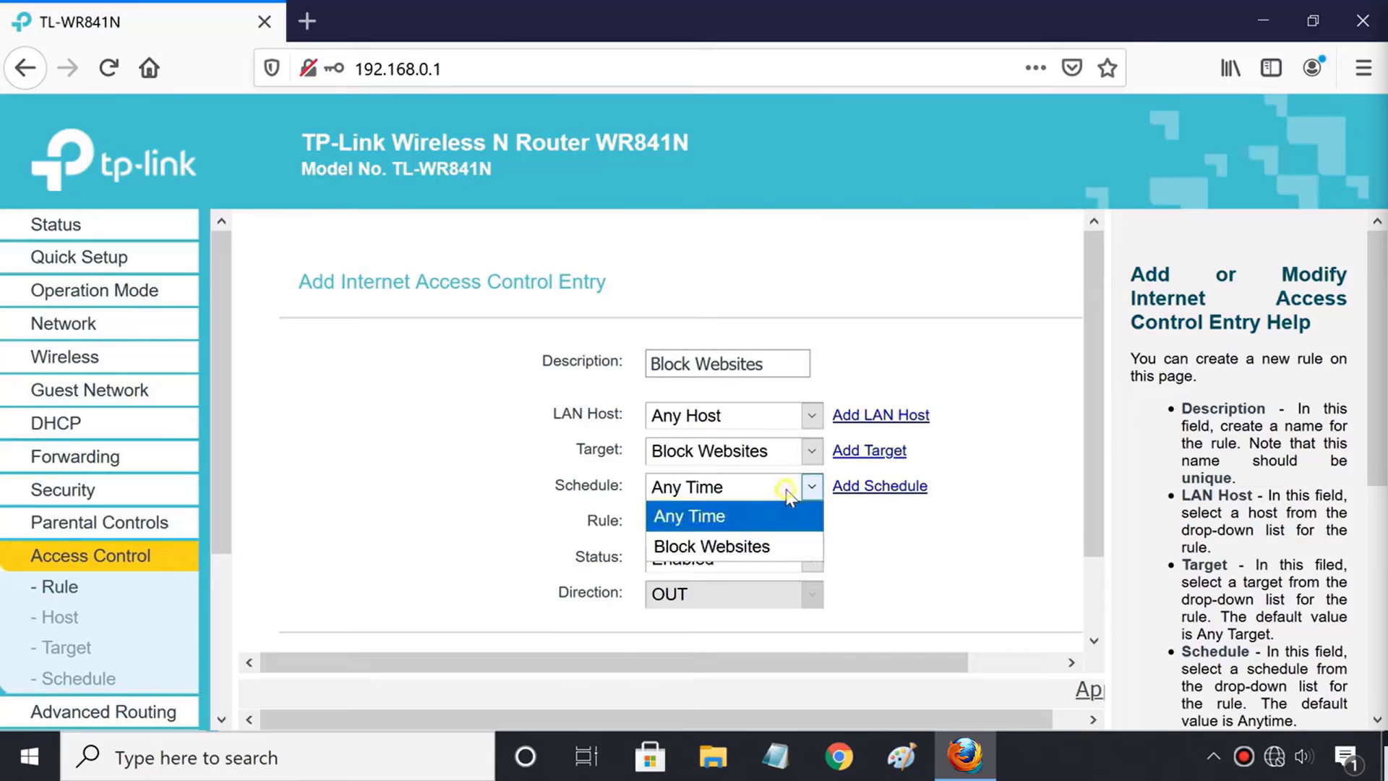
{"action": "left_click", "coordinate": [770, 550]}
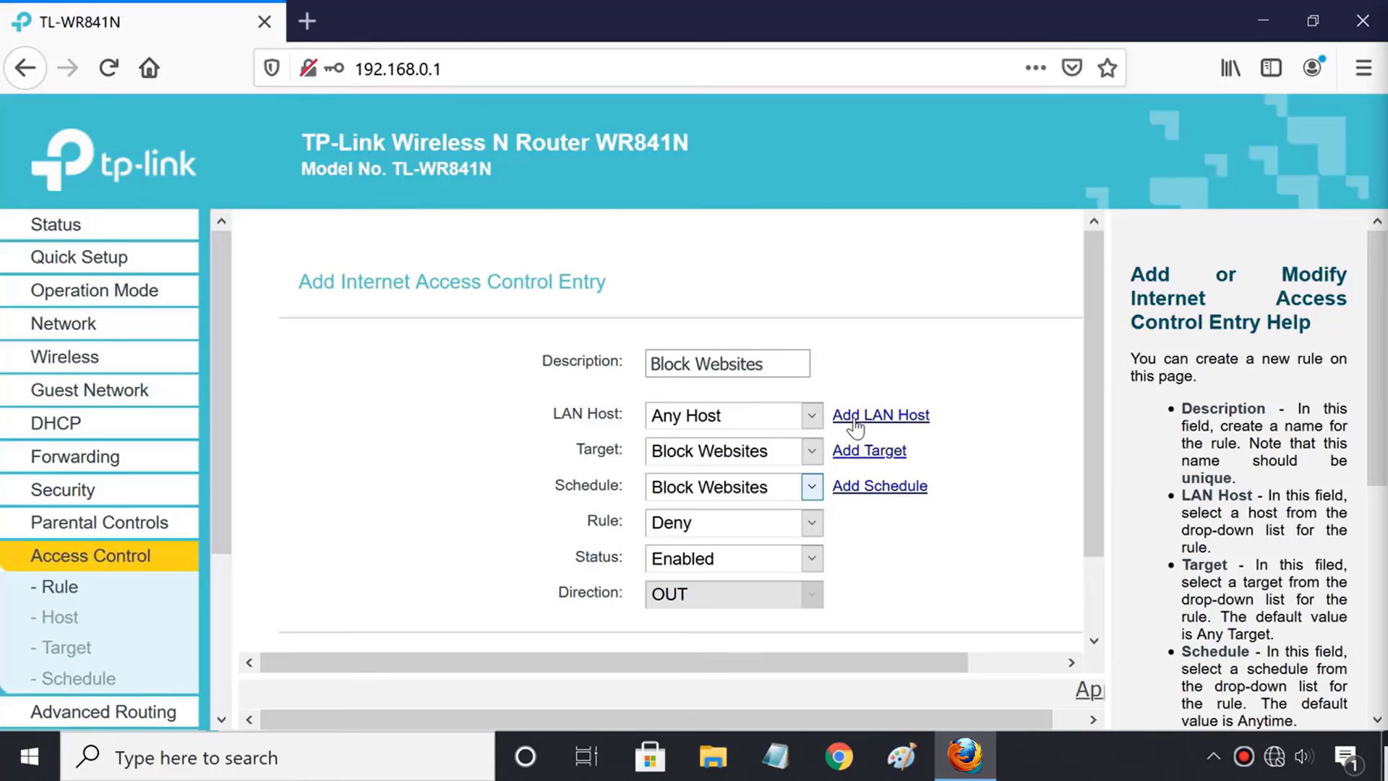
{"action": "scroll", "coordinate": [886, 531], "scroll_direction": "down", "scroll_amount": 2}
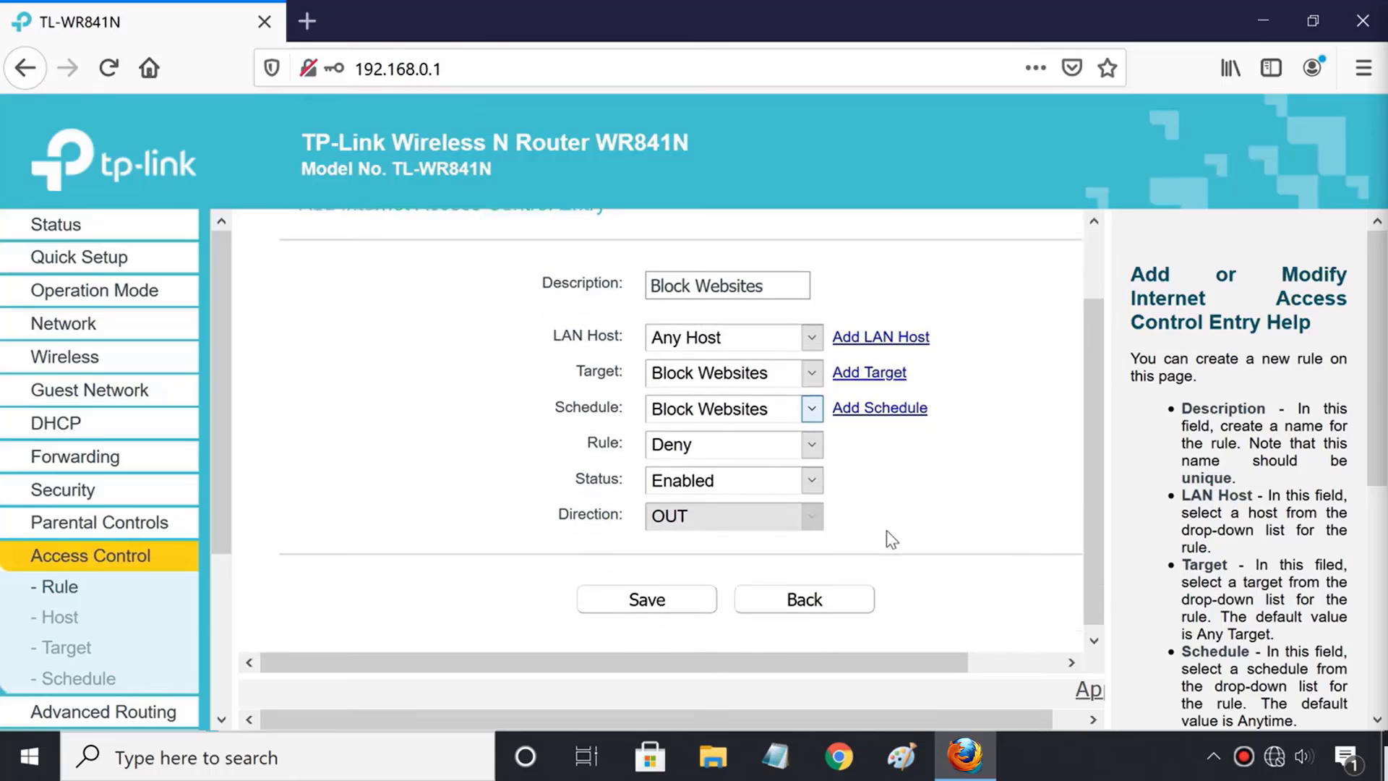
Save the Block Websites rule and check it is listed as Deny and Enabled.
{"action": "left_click", "coordinate": [661, 595]}
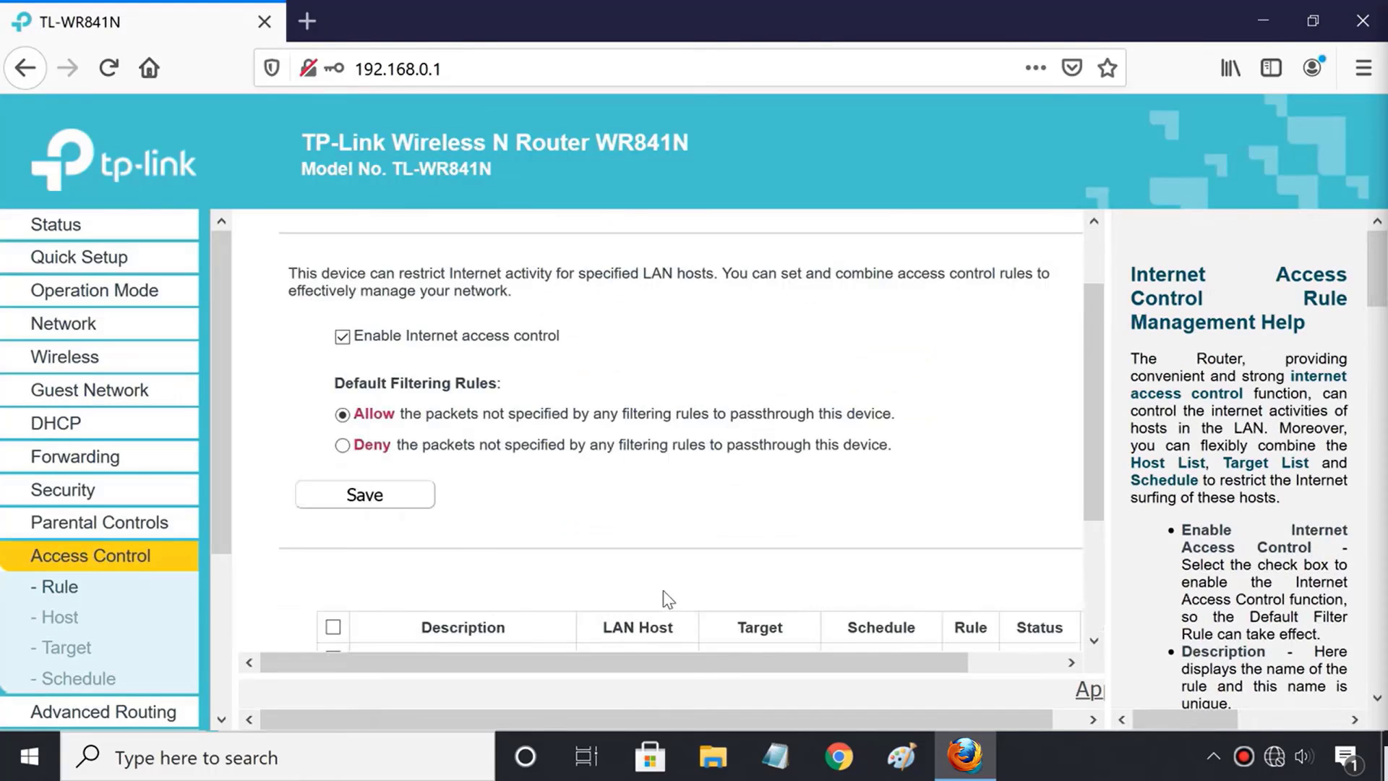
{"action": "scroll", "coordinate": [666, 597], "scroll_direction": "down", "scroll_amount": 4}
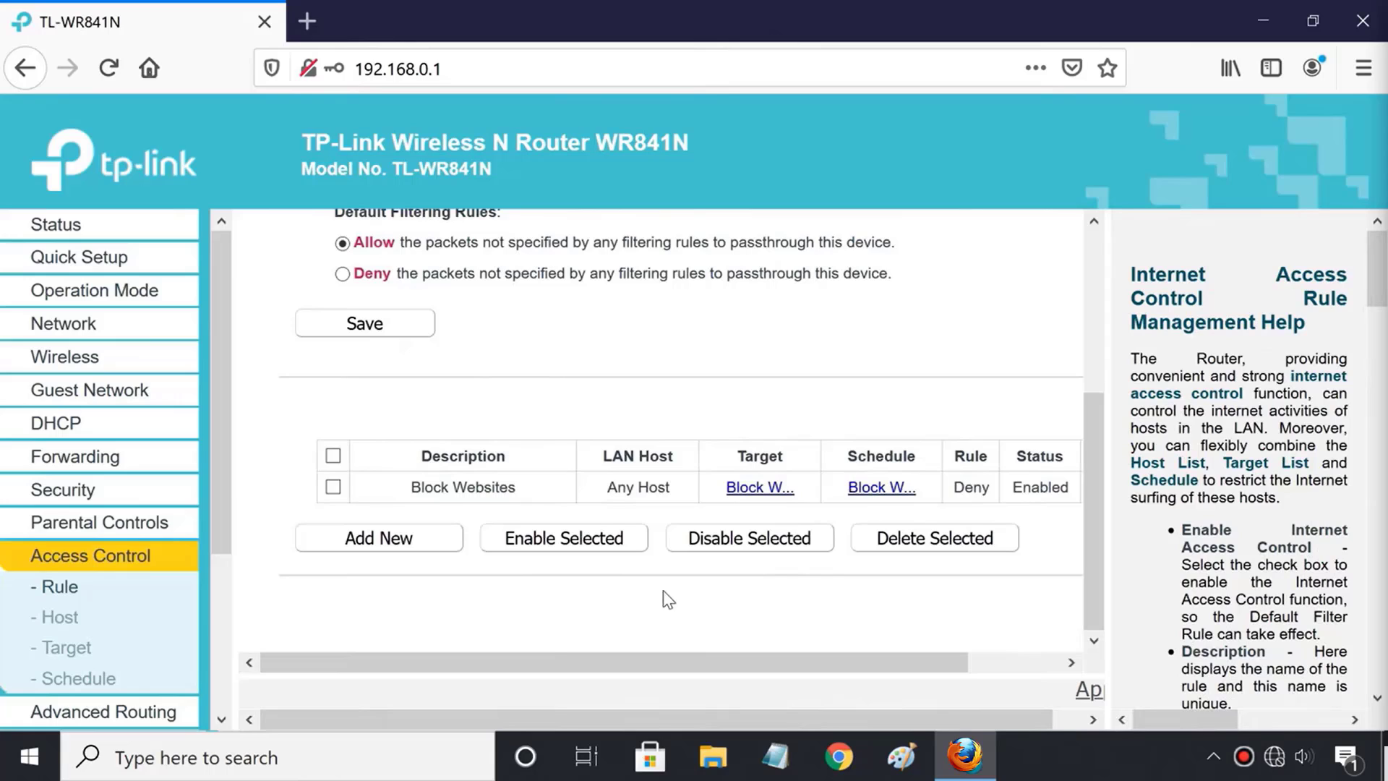
{"action": "scroll", "coordinate": [666, 598], "scroll_direction": "up", "scroll_amount": 3}
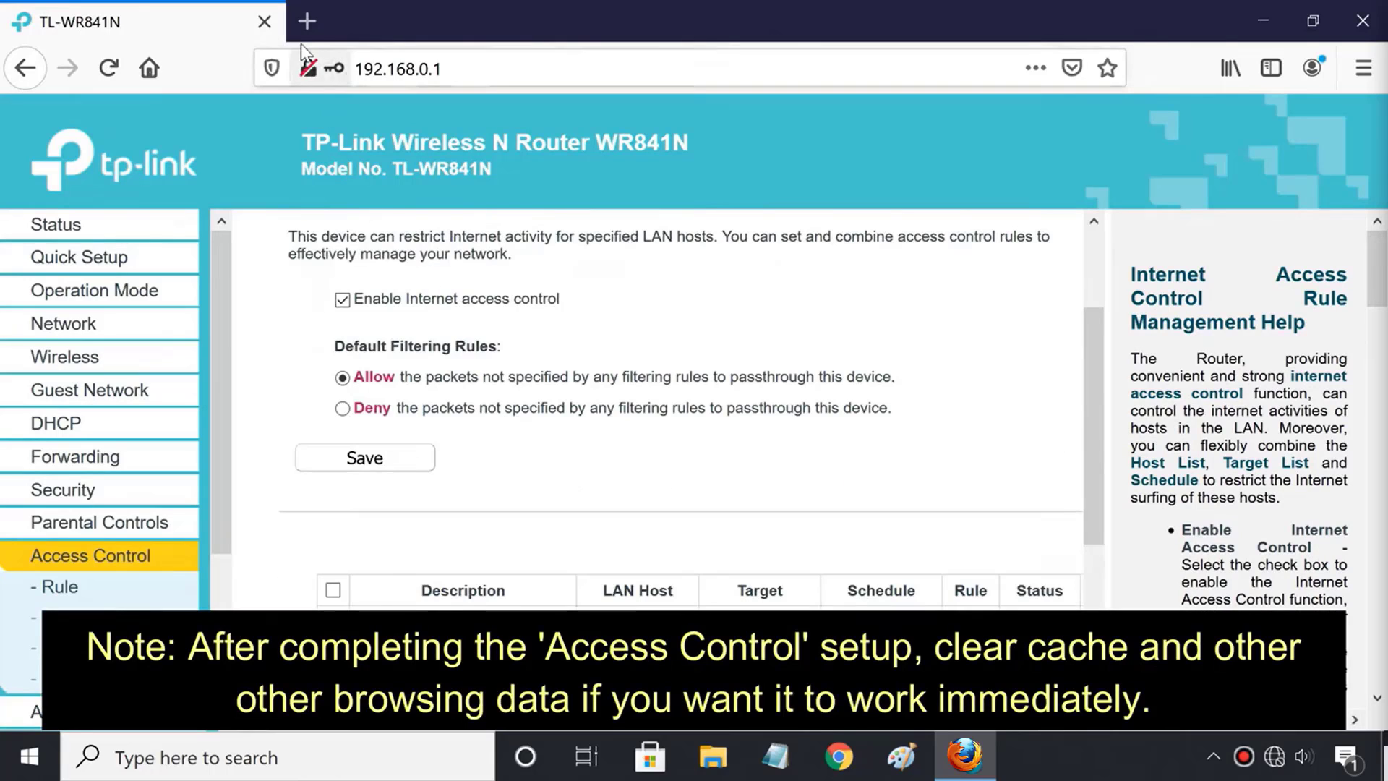
In new tabs, confirm facebook shows Server Not Found while twitter.com still loads.
{"action": "left_click", "coordinate": [307, 21]}
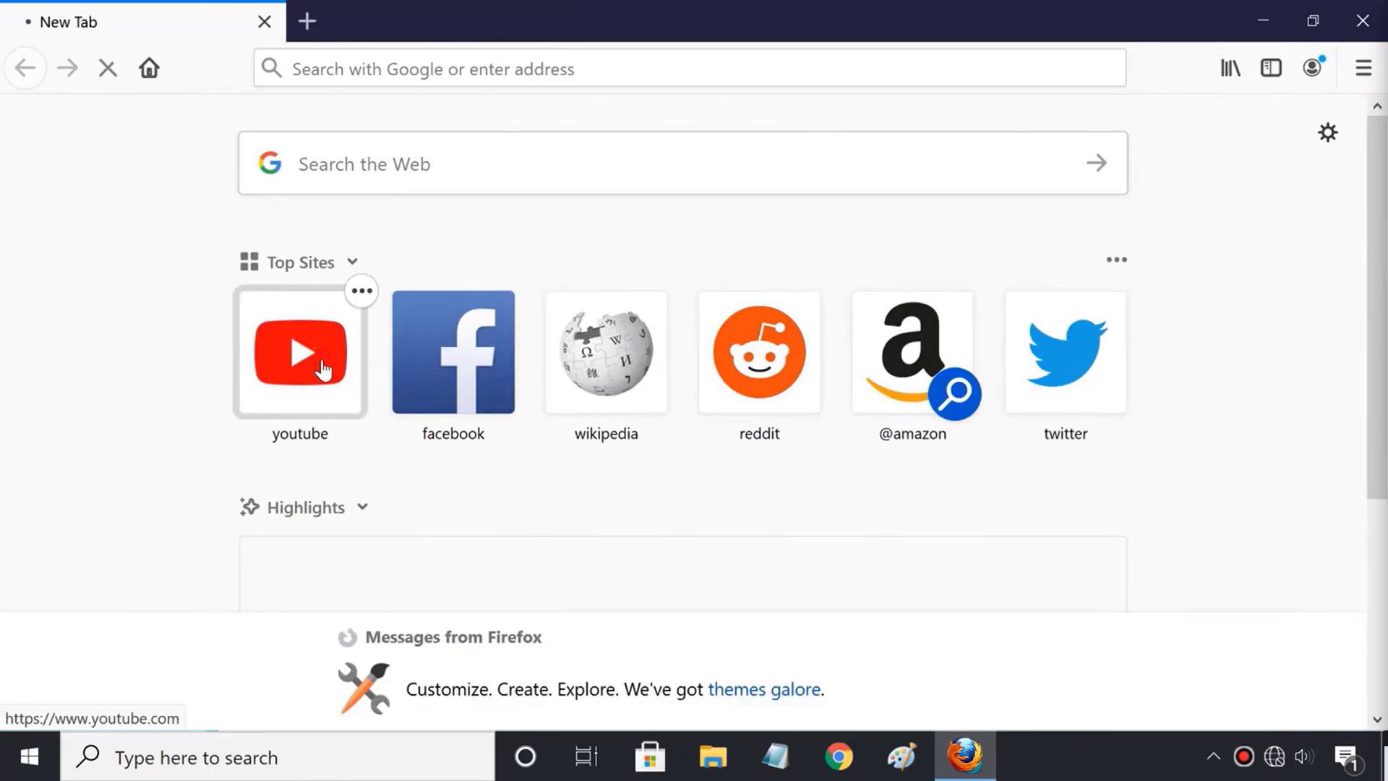
{"action": "left_click", "coordinate": [307, 21]}
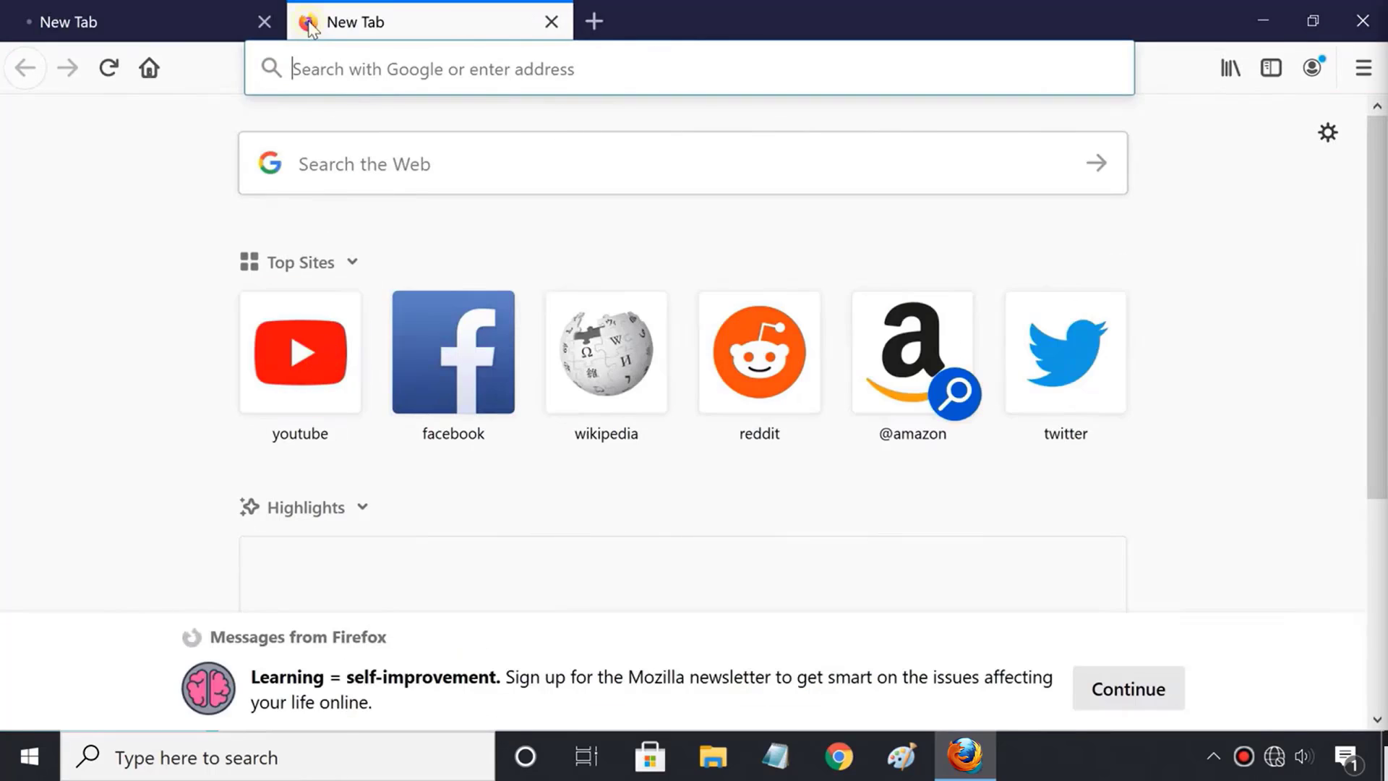
{"action": "left_click", "coordinate": [451, 363]}
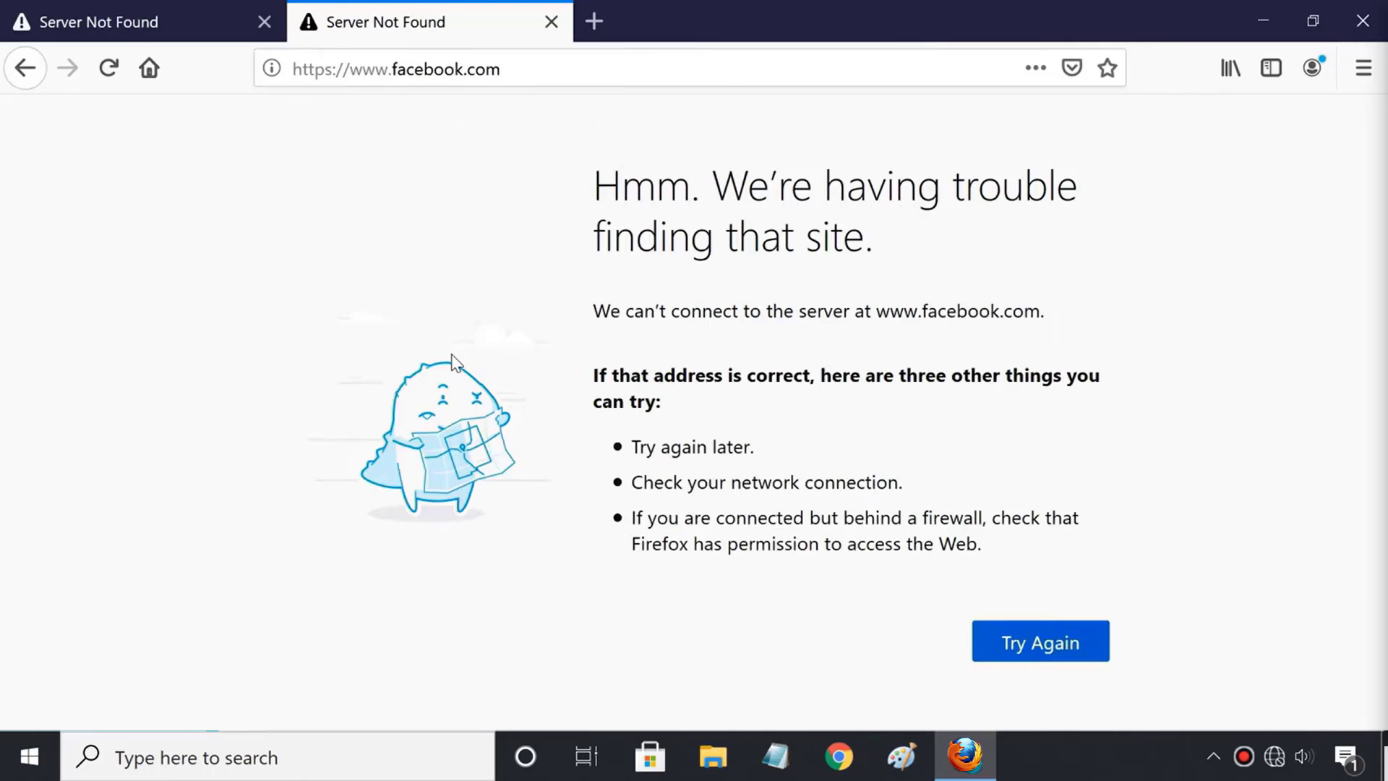
{"action": "left_click", "coordinate": [592, 22]}
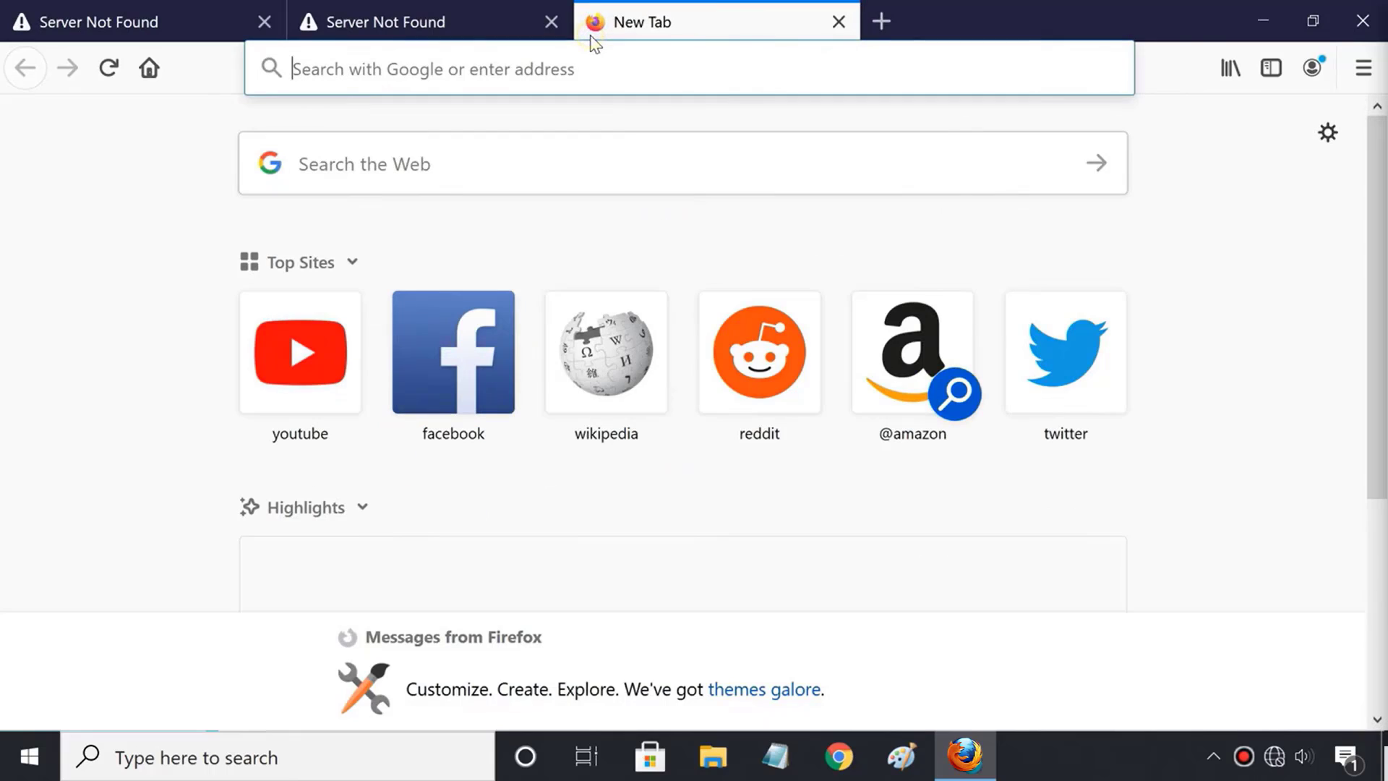
{"action": "left_click", "coordinate": [1046, 357]}
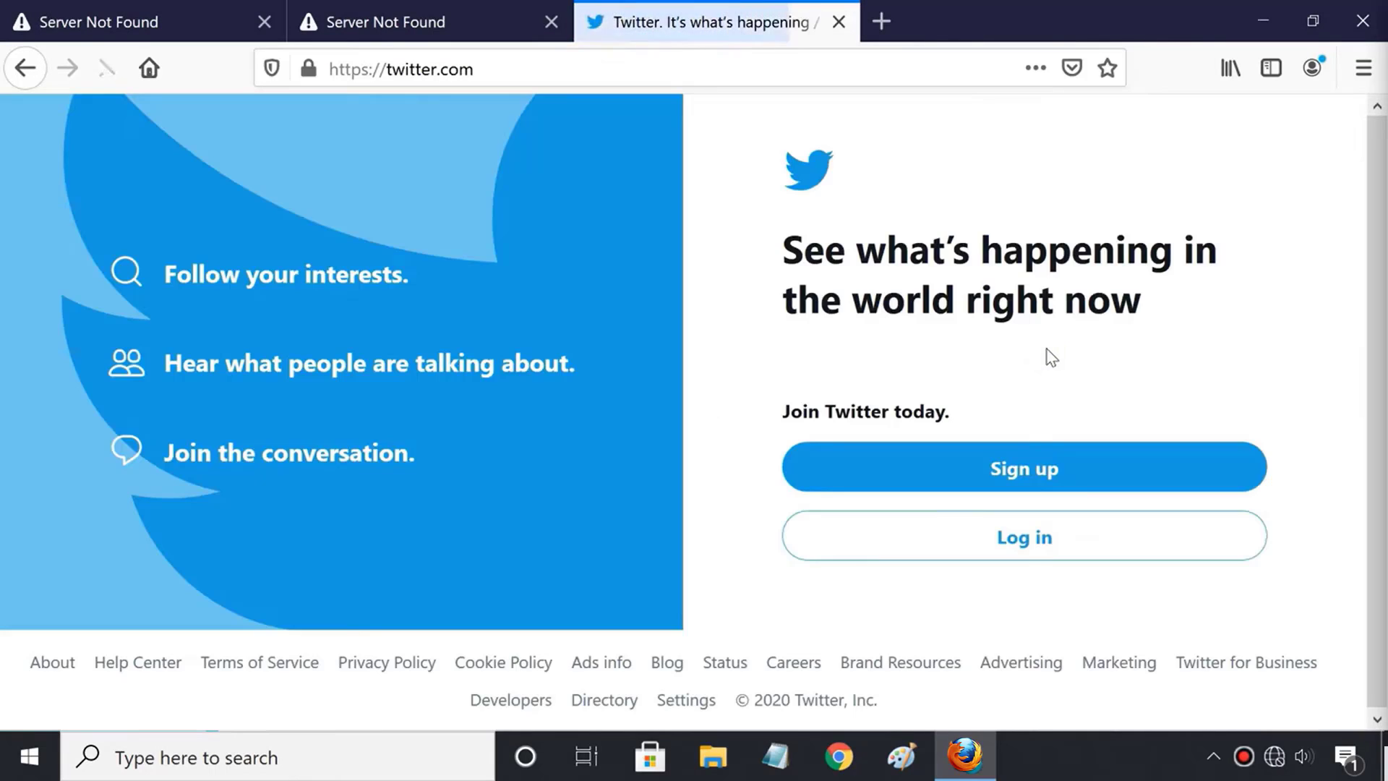